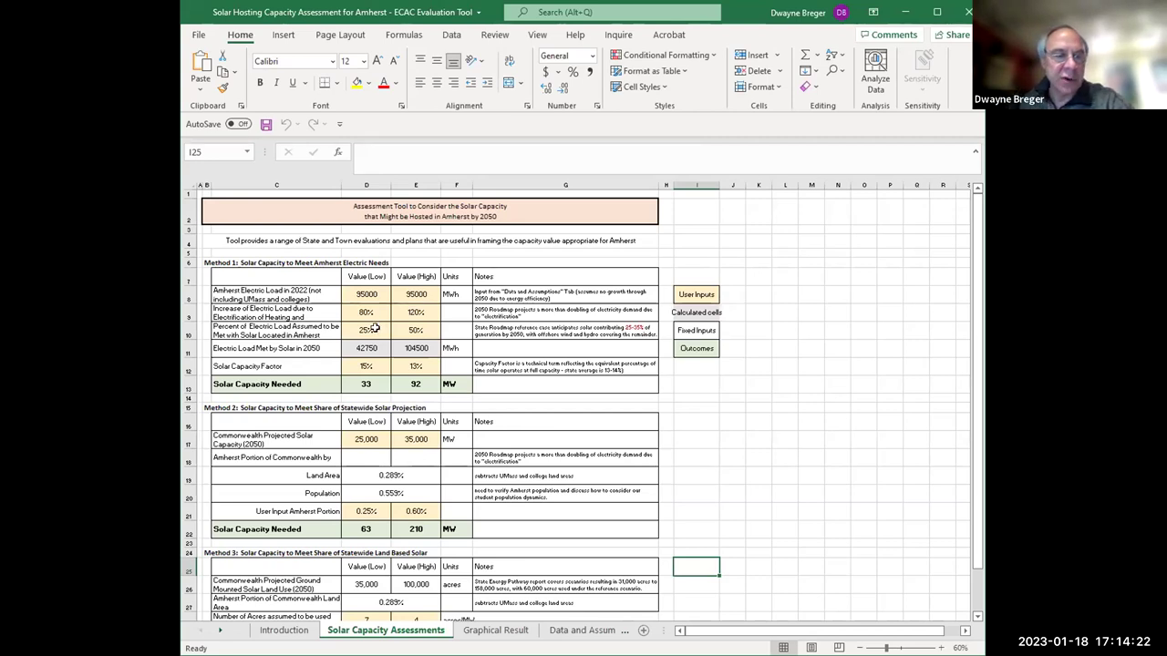
- Highlight the low and high percentages of electric load assumed met with solar located in Amherst, in Method 1
{"action": "left_click_drag", "start_coordinate": [366, 331], "coordinate": [411, 331]}
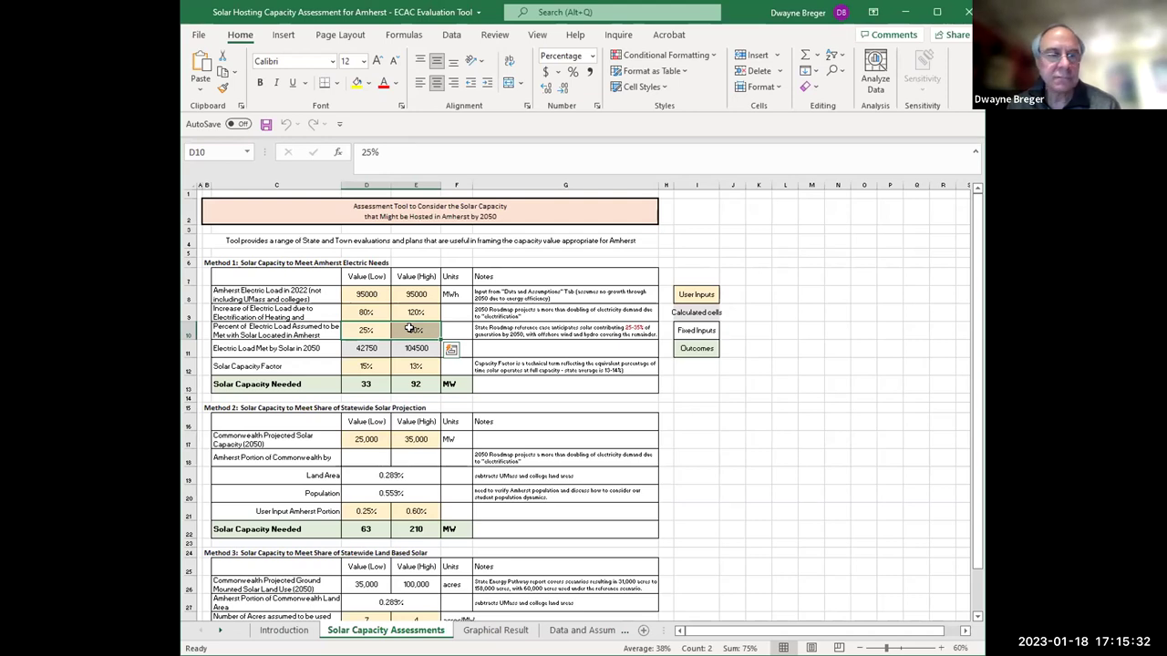
{"action": "left_click", "coordinate": [781, 346]}
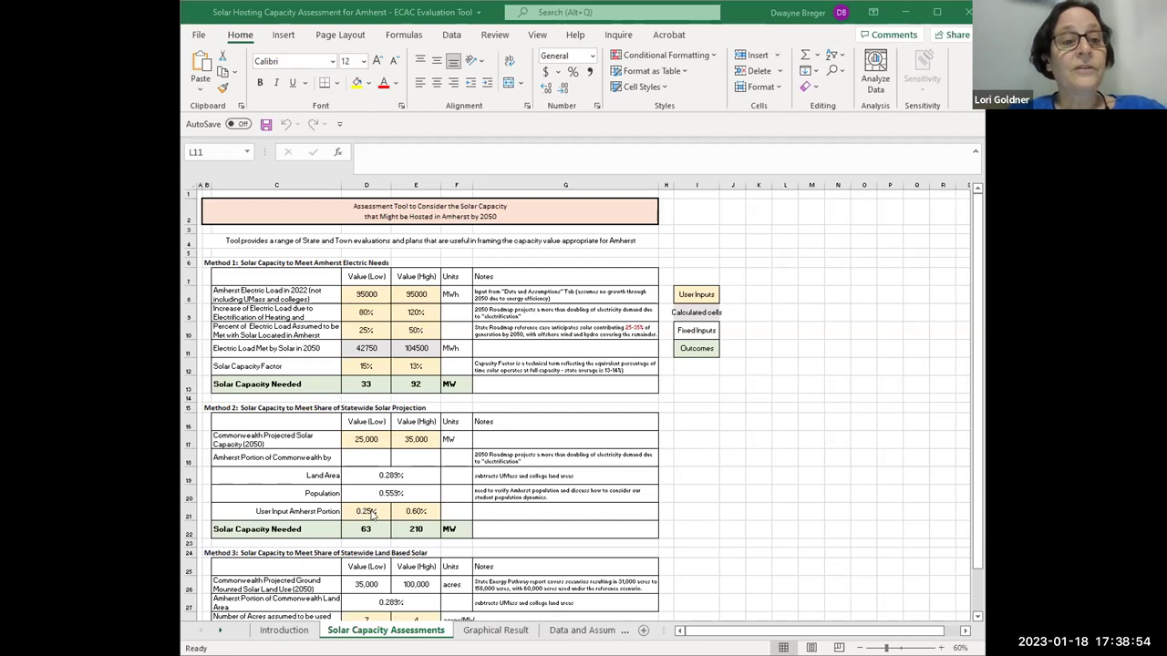
- Insert "a Share" before "Amherst" in the Method 1 heading in cell B6
{"action": "scroll", "coordinate": [369, 515], "scroll_direction": "down", "scroll_amount": 3}
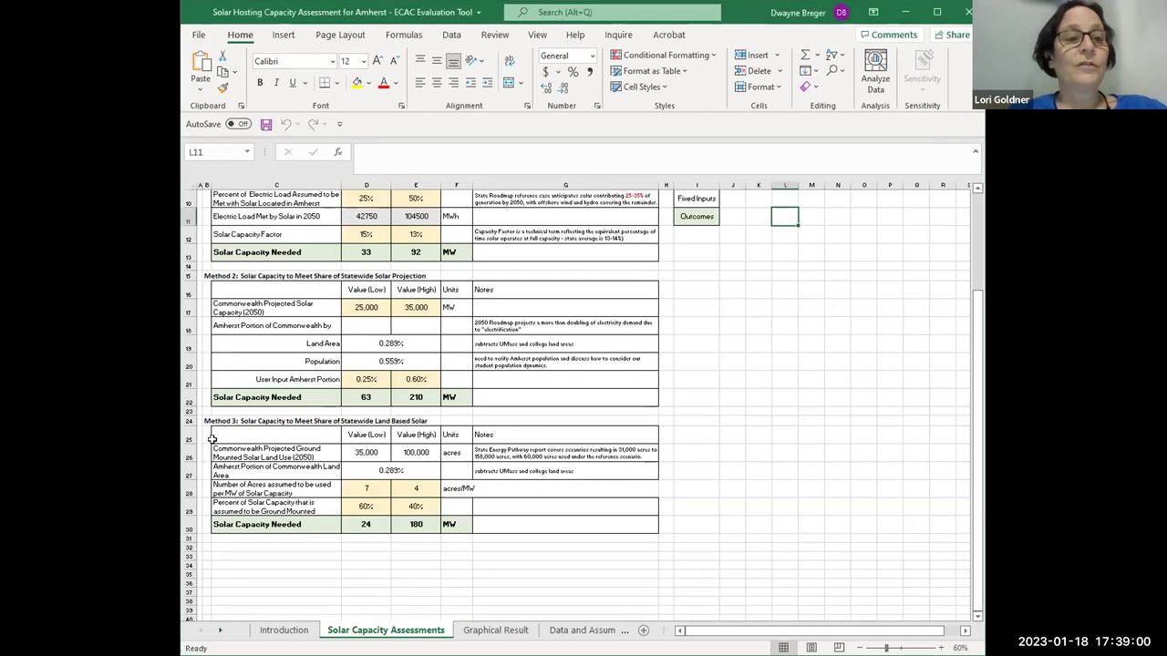
{"action": "scroll", "coordinate": [209, 421], "scroll_direction": "up", "scroll_amount": 1}
{"action": "scroll", "coordinate": [210, 421], "scroll_direction": "up", "scroll_amount": 1}
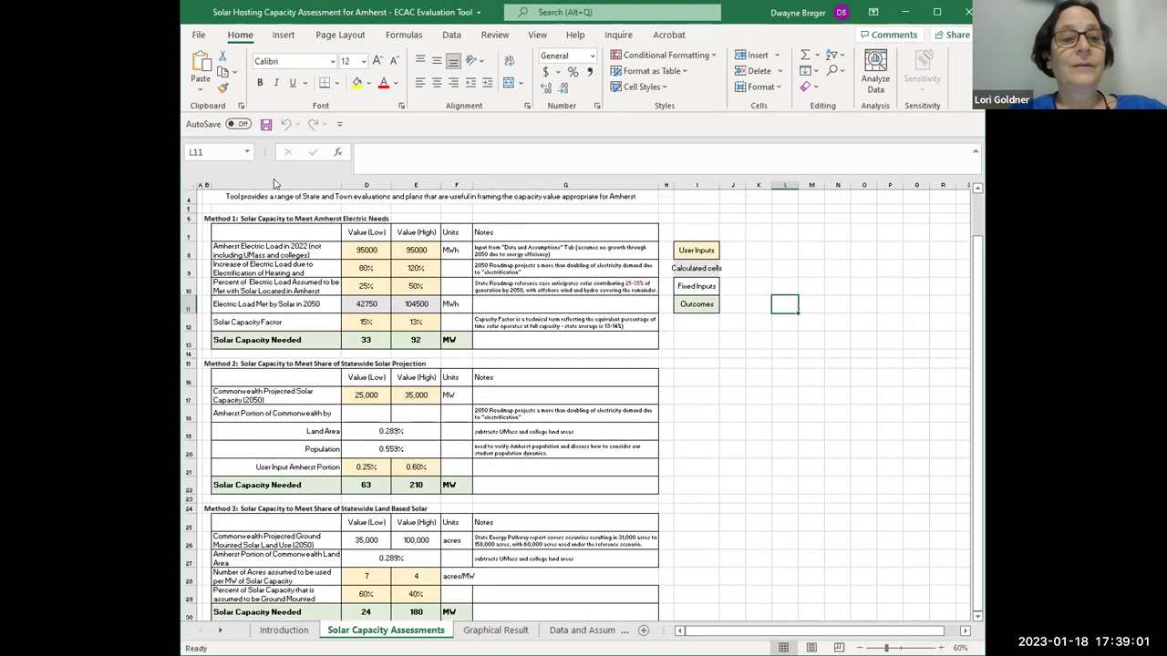
{"action": "left_click", "coordinate": [206, 216]}
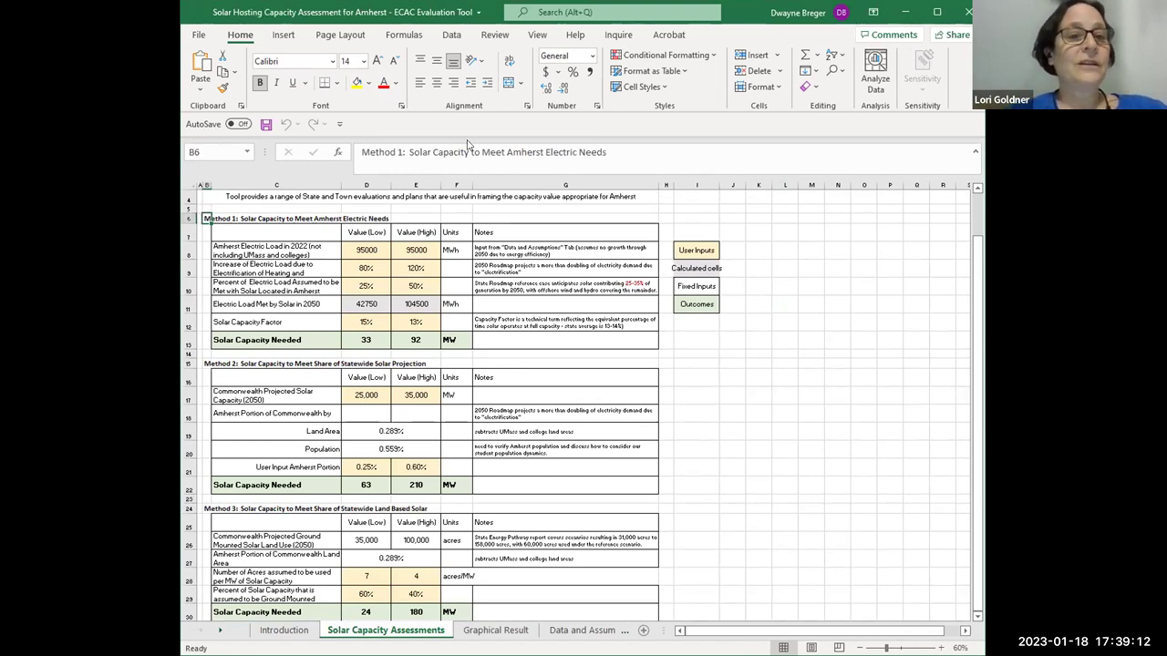
{"action": "left_click", "coordinate": [571, 148]}
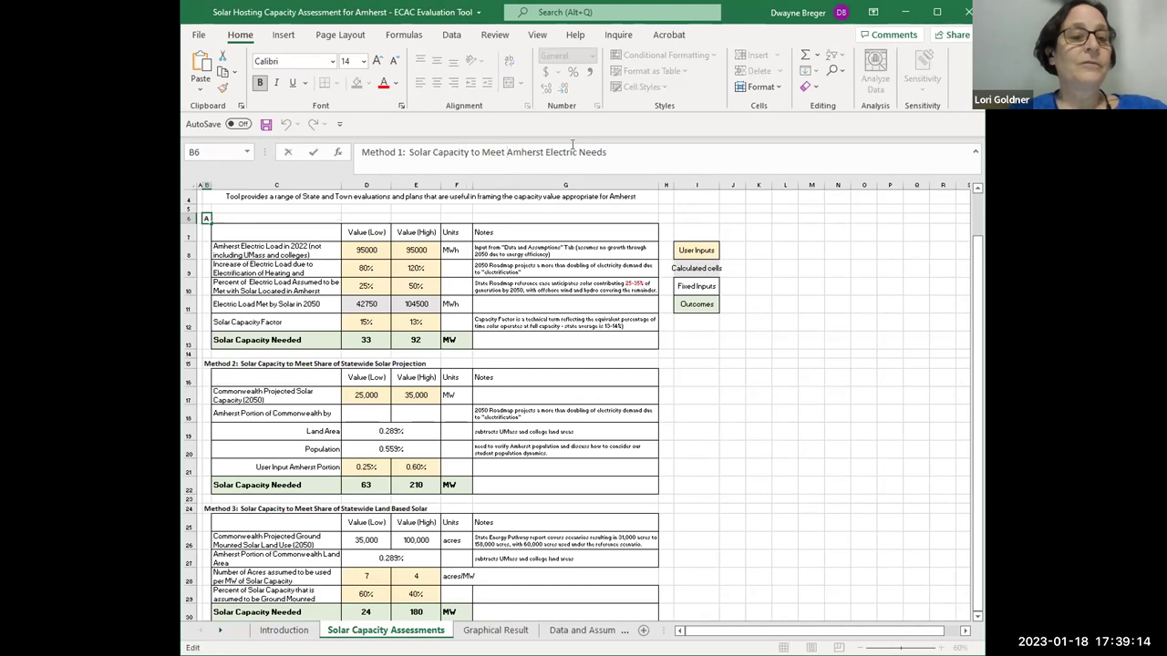
{"action": "type", "text": "a s"}
{"action": "key", "text": "BackSpace"}
{"action": "key", "text": "BackSpace"}
{"action": "key", "text": "BackSpace"}
{"action": "type", "text": "Share"}
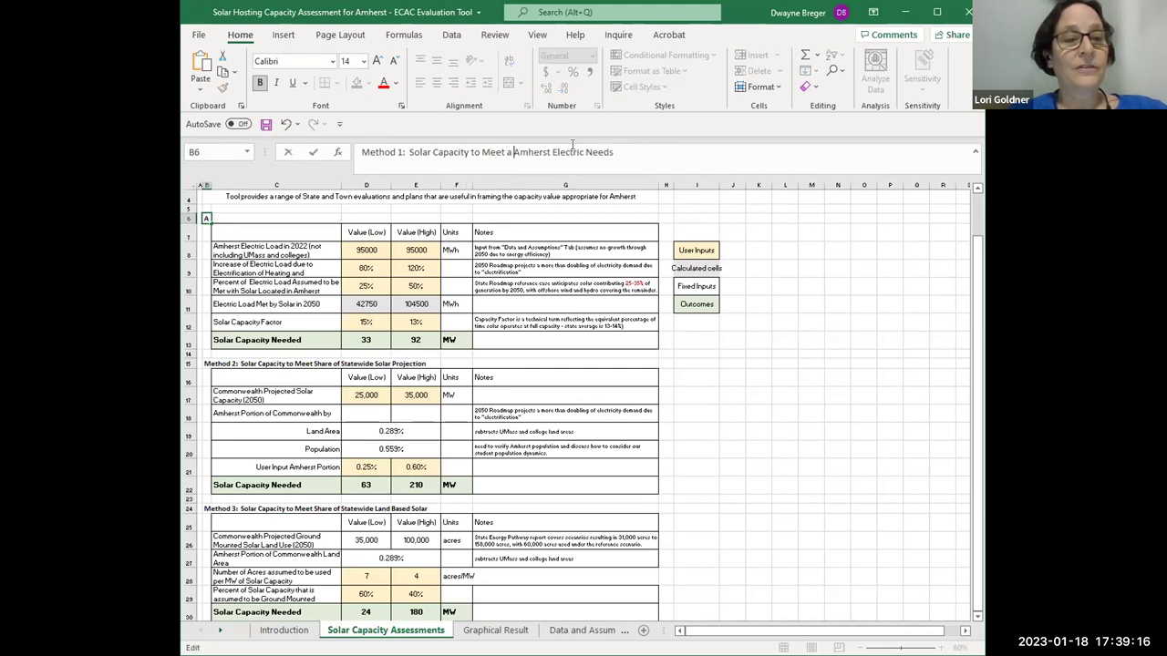
{"action": "key", "text": "Return"}
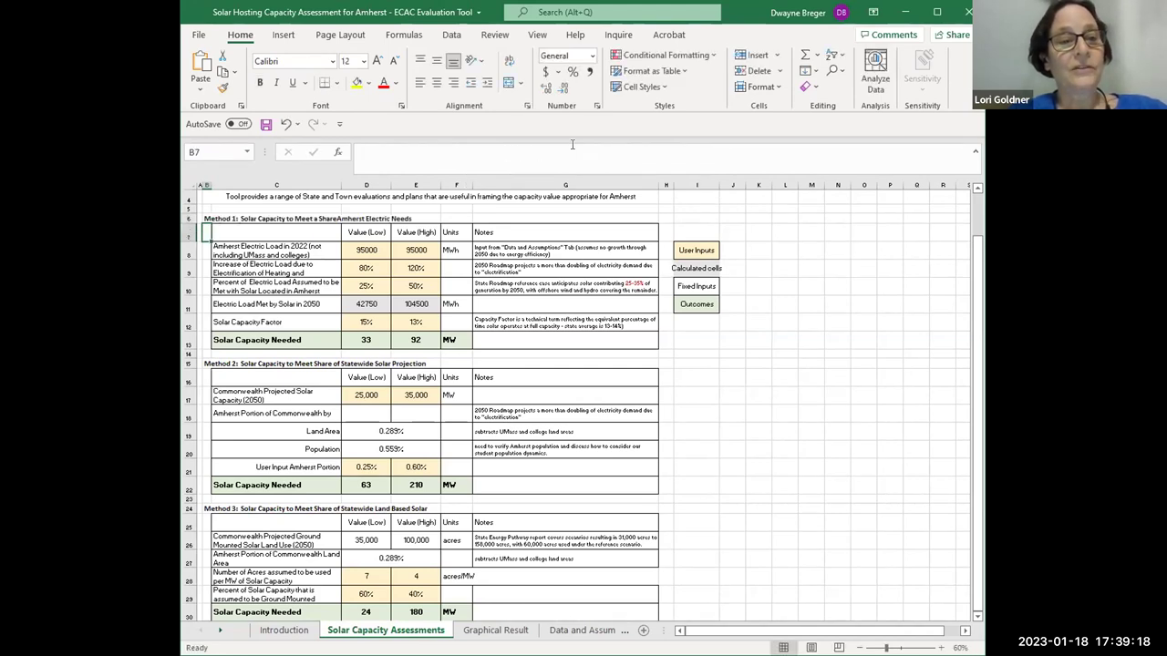
- Add a space between "Share" and "Amherst" so the Method 1 heading reads "Solar Capacity to Meet a Share Amherst Electric Needs"
{"action": "left_click", "coordinate": [203, 219]}
{"action": "double_click", "coordinate": [204, 219]}
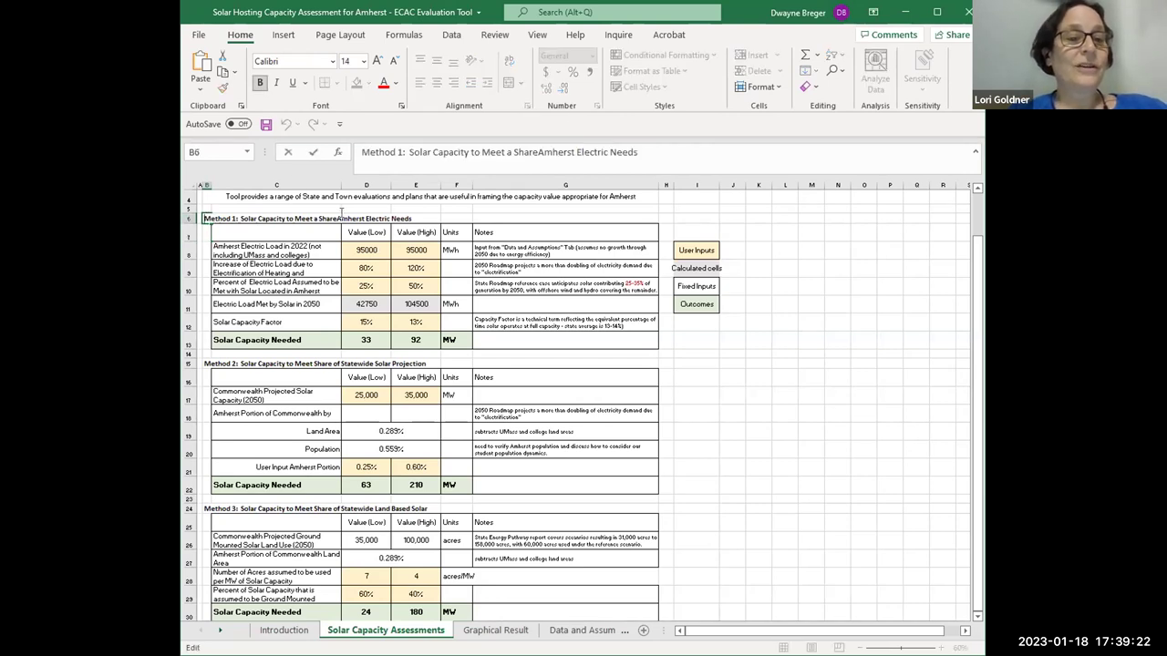
{"action": "left_click", "coordinate": [486, 215]}
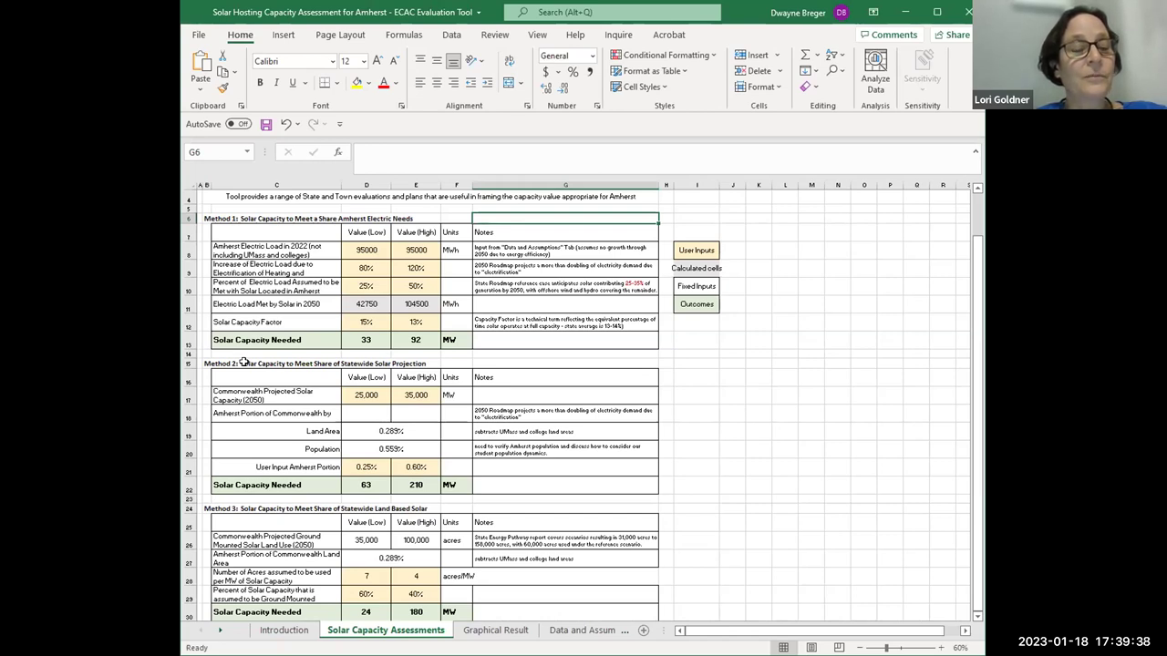
- Inspect the formula and referenced cells behind Method 3's low Solar Capacity Needed value, leaving it unedited
{"action": "scroll", "coordinate": [243, 362], "scroll_direction": "down", "scroll_amount": 2}
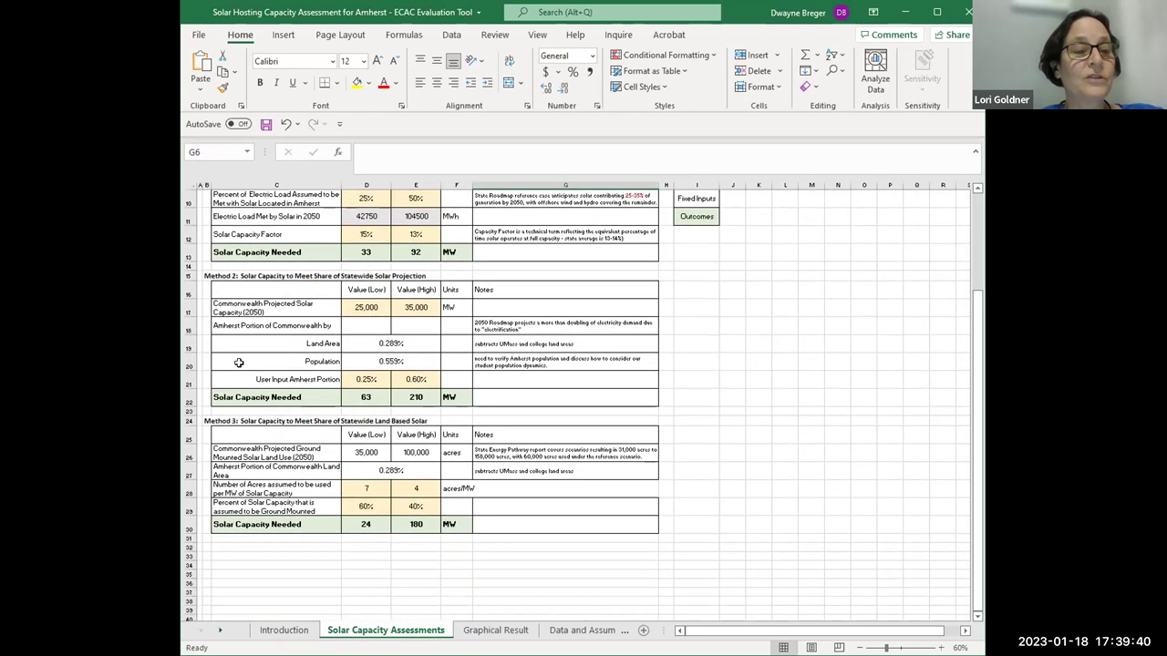
{"action": "scroll", "coordinate": [239, 362], "scroll_direction": "down", "scroll_amount": 2}
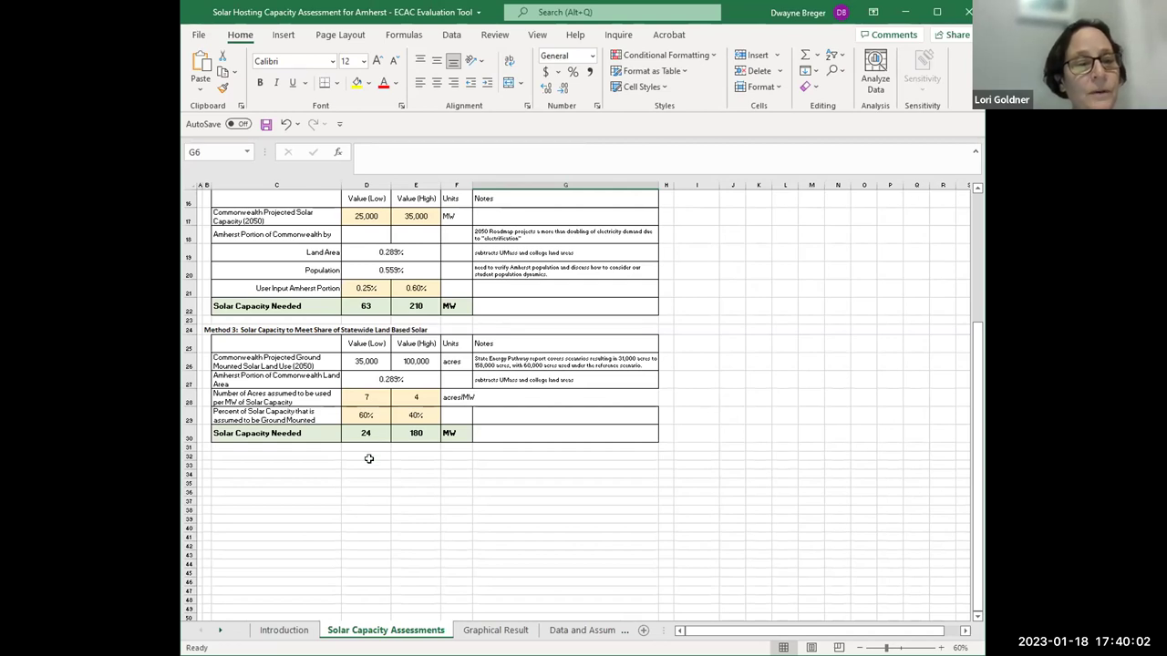
{"action": "left_click", "coordinate": [369, 463]}
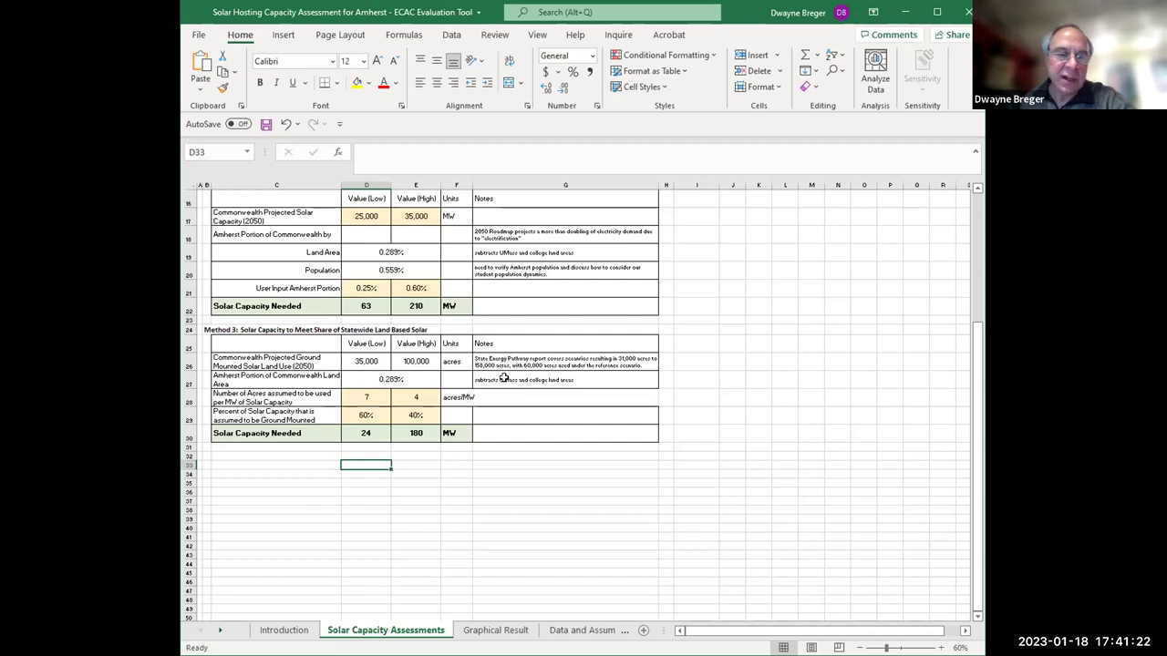
{"action": "left_click", "coordinate": [366, 433]}
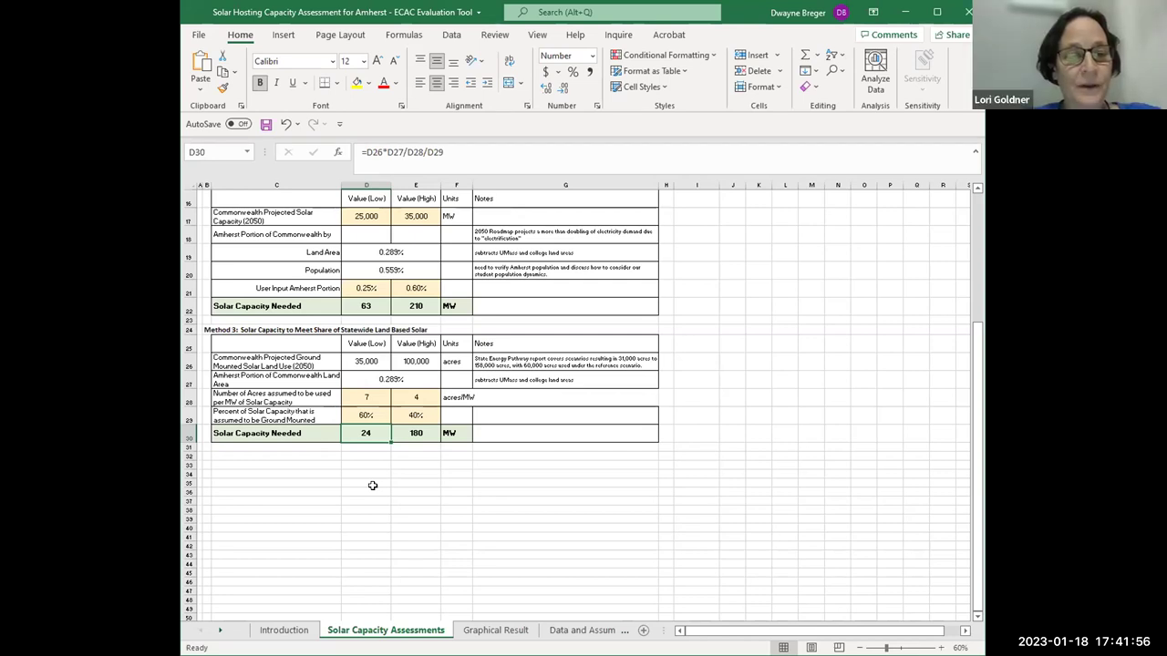
{"action": "double_click", "coordinate": [362, 434]}
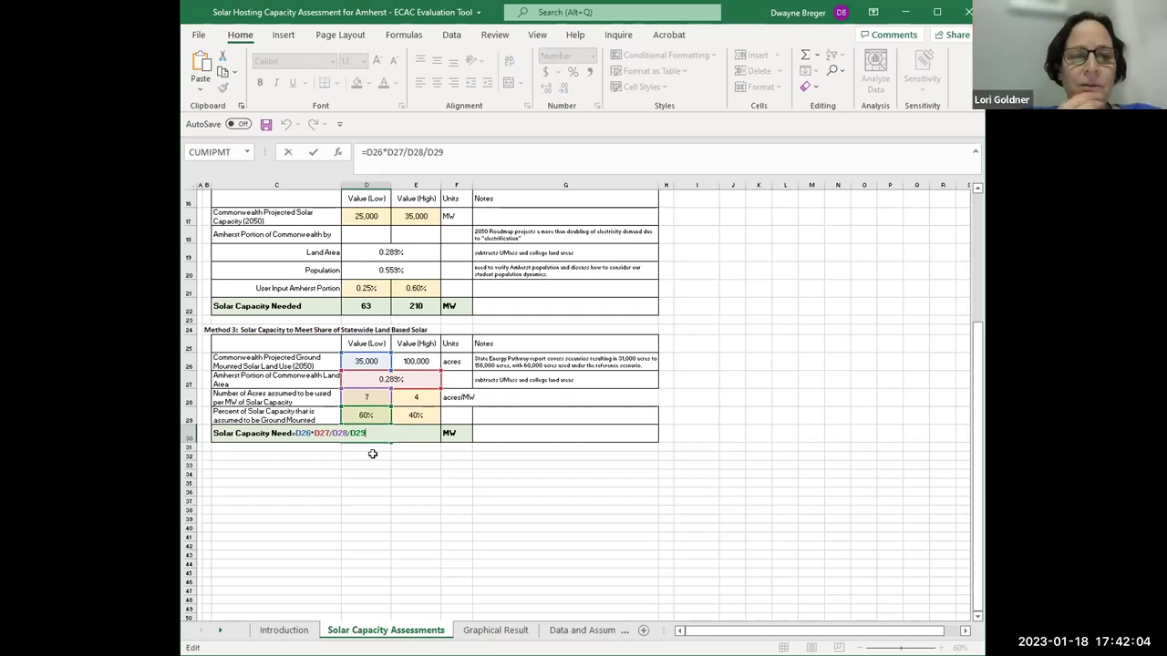
{"action": "key", "text": "Escape"}
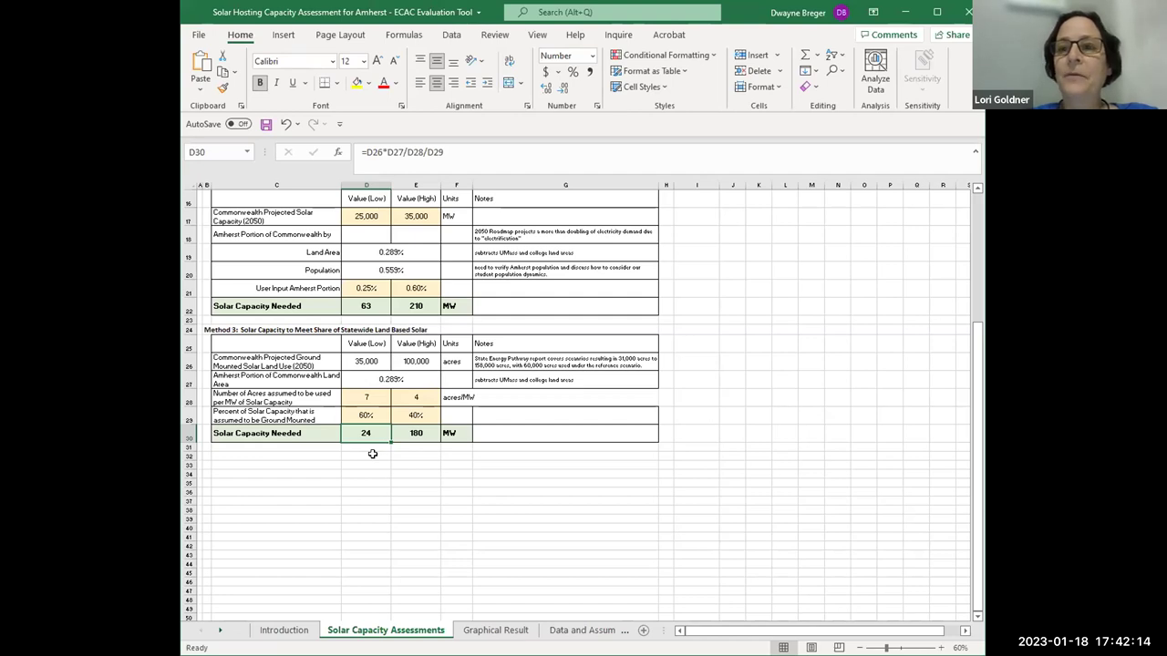
- Read the Introduction sheet from the background through the discussion of methods, and return to the Solar Capacity Assessments sheet
{"action": "scroll", "coordinate": [373, 453], "scroll_direction": "up", "scroll_amount": 3}
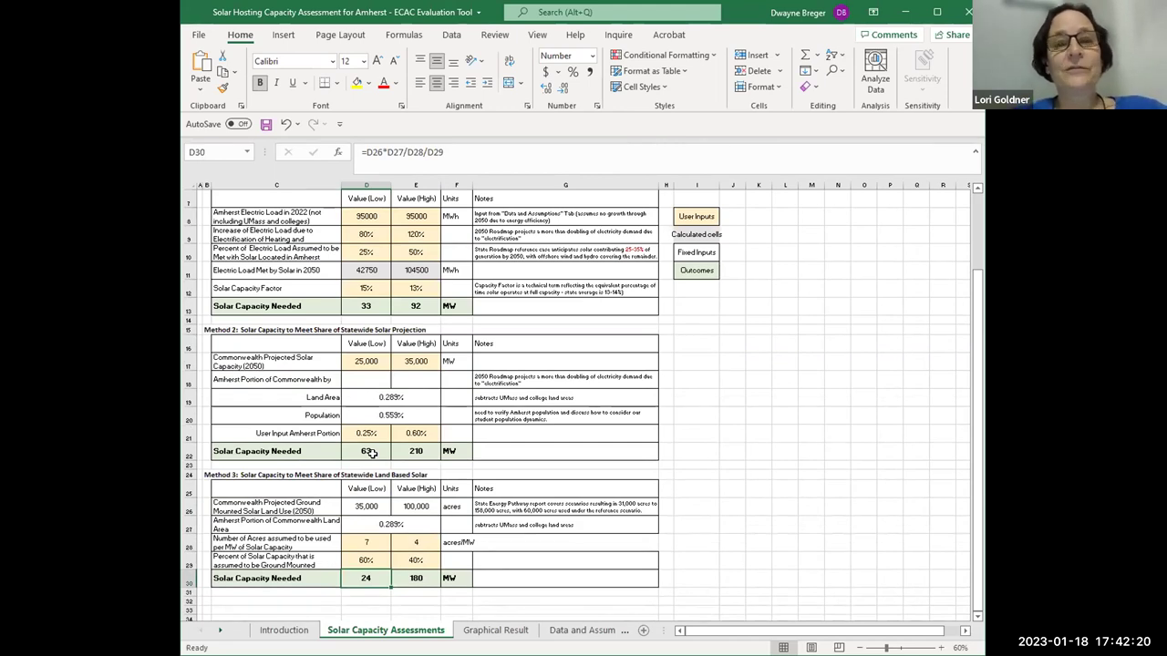
{"action": "left_click", "coordinate": [285, 630]}
{"action": "scroll", "coordinate": [342, 497], "scroll_direction": "up", "scroll_amount": 5}
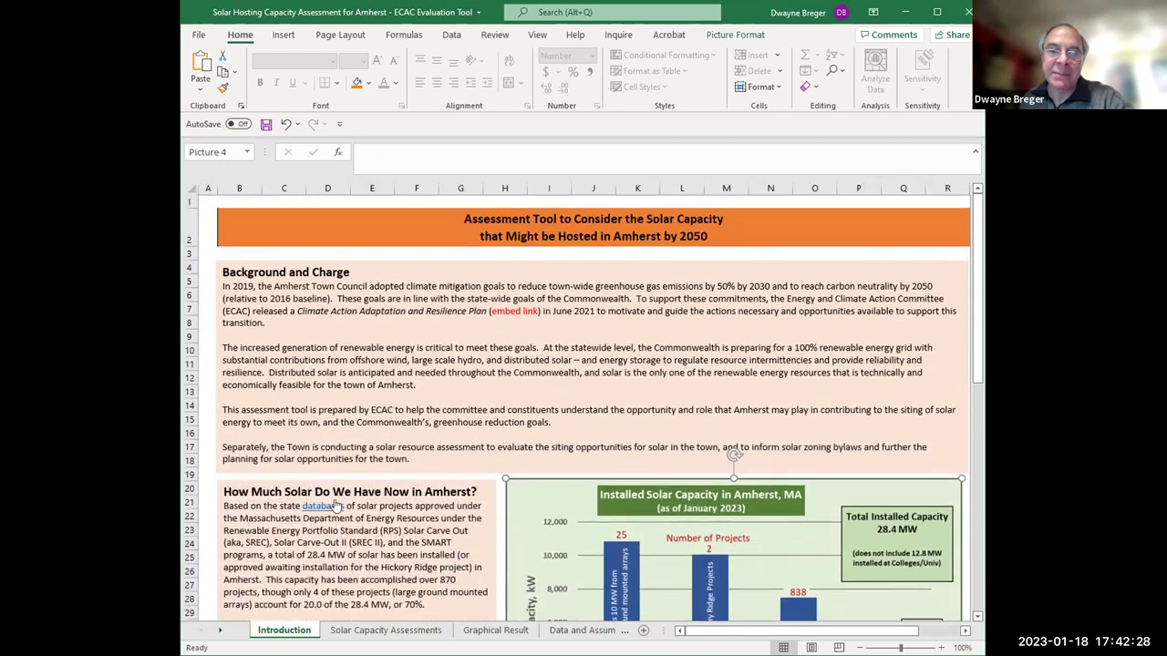
{"action": "scroll", "coordinate": [342, 497], "scroll_direction": "down", "scroll_amount": 1}
{"action": "scroll", "coordinate": [341, 496], "scroll_direction": "up", "scroll_amount": 1}
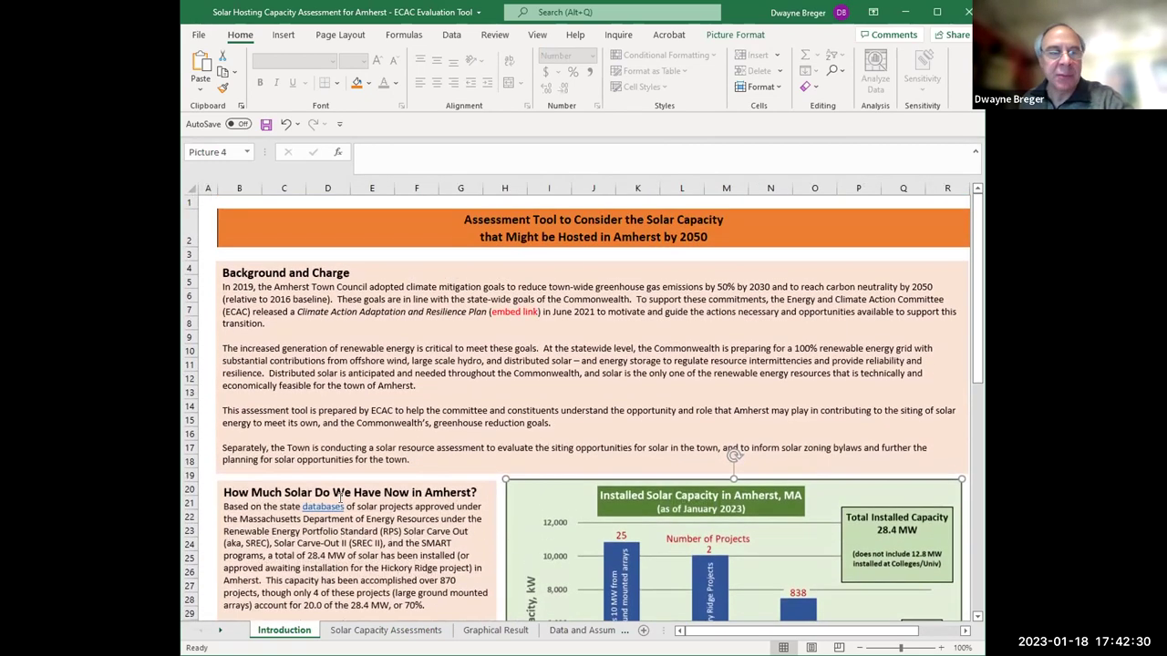
{"action": "scroll", "coordinate": [341, 497], "scroll_direction": "down", "scroll_amount": 3}
{"action": "scroll", "coordinate": [340, 497], "scroll_direction": "down", "scroll_amount": 9}
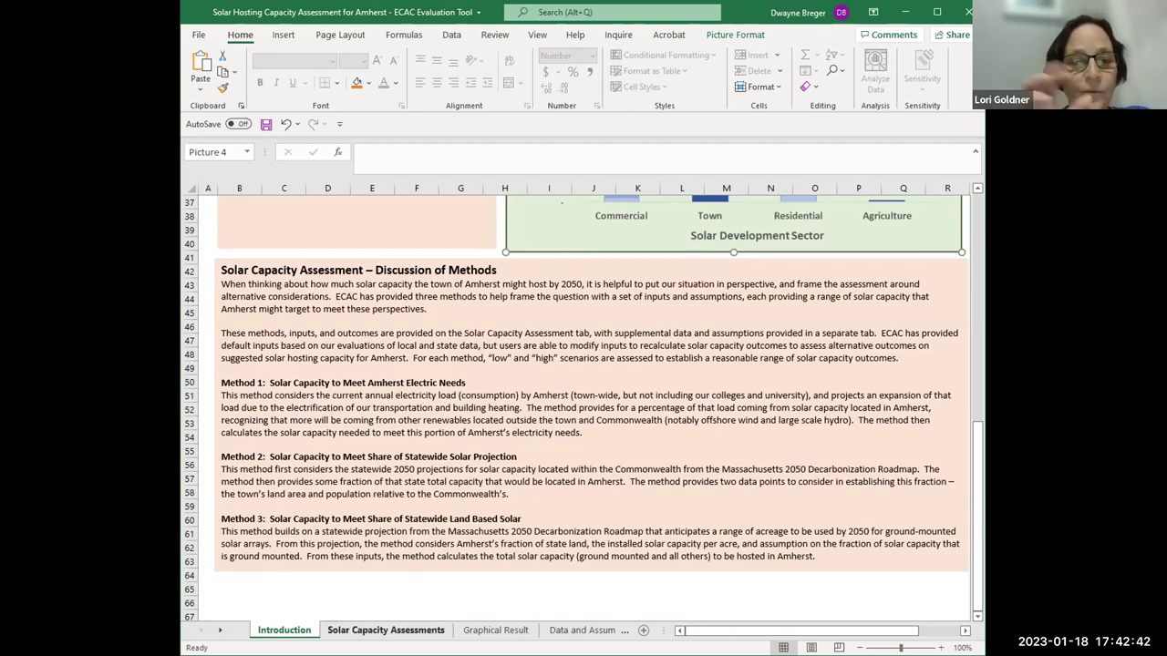
{"action": "left_click", "coordinate": [386, 629]}
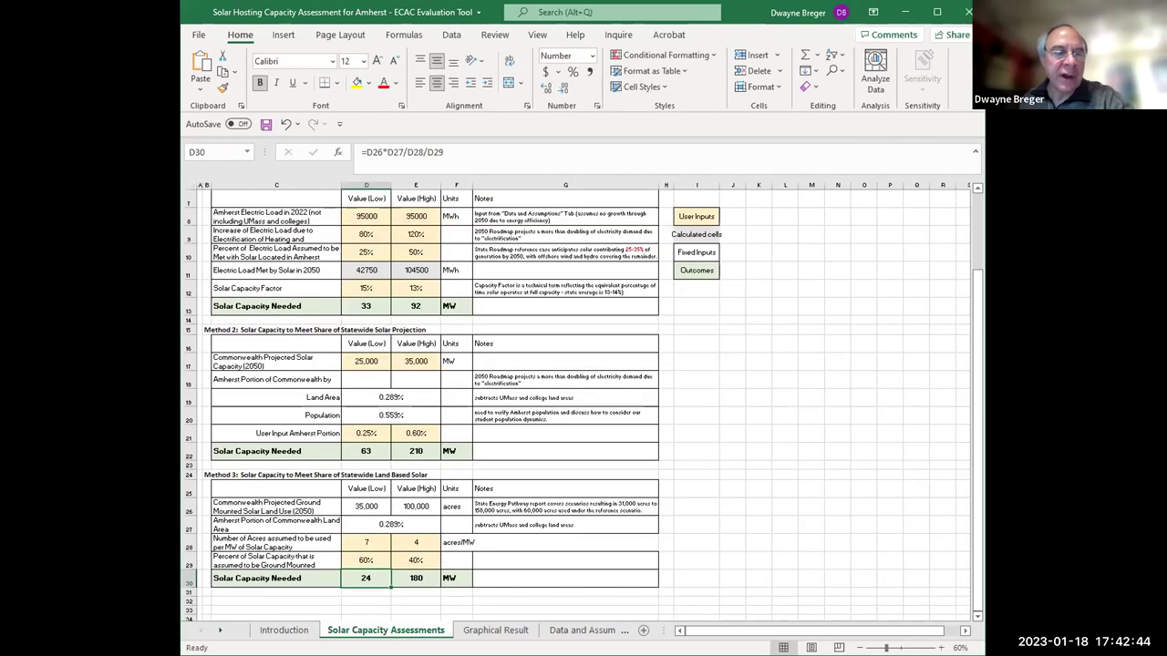
{"action": "left_click", "coordinate": [284, 630]}
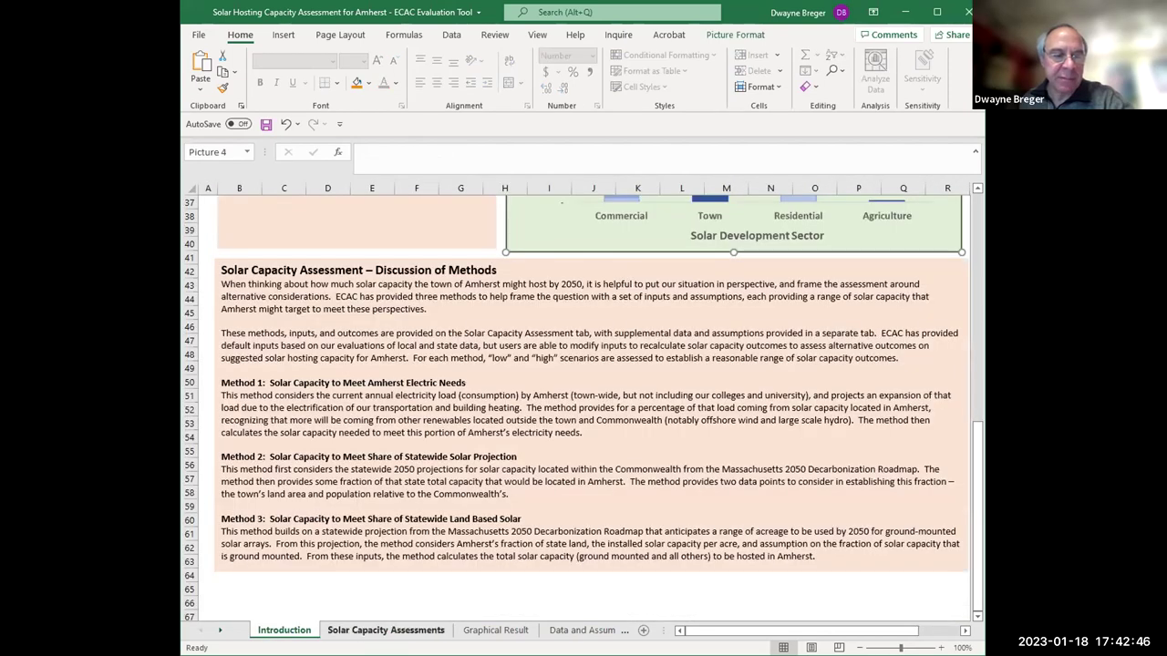
{"action": "left_click", "coordinate": [366, 631]}
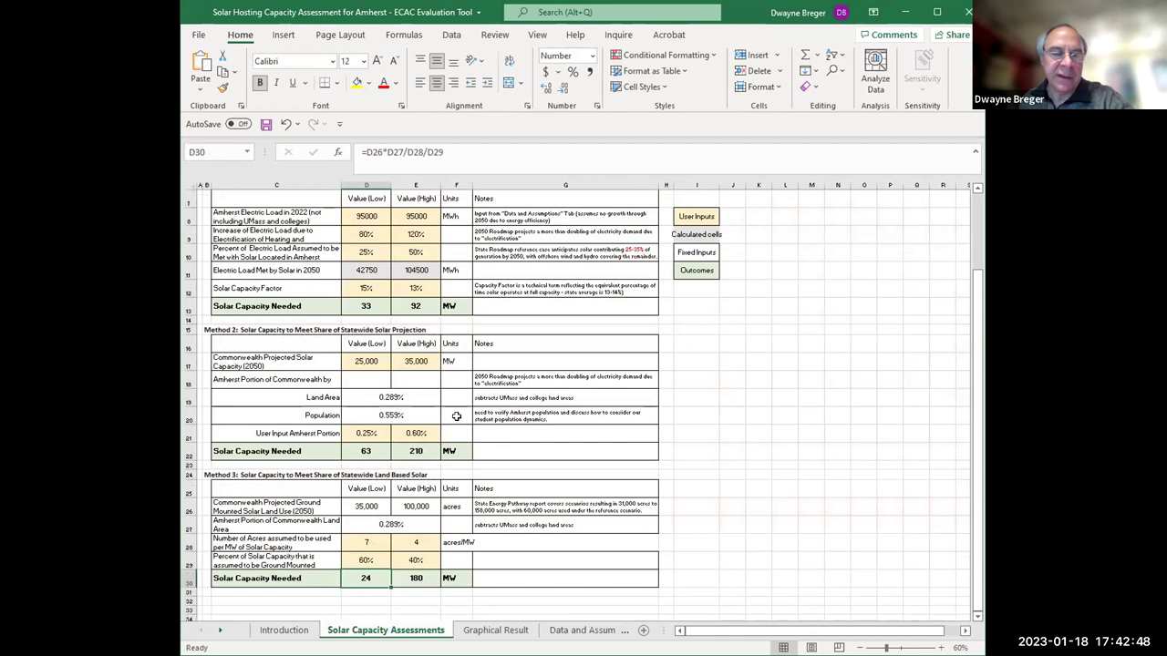
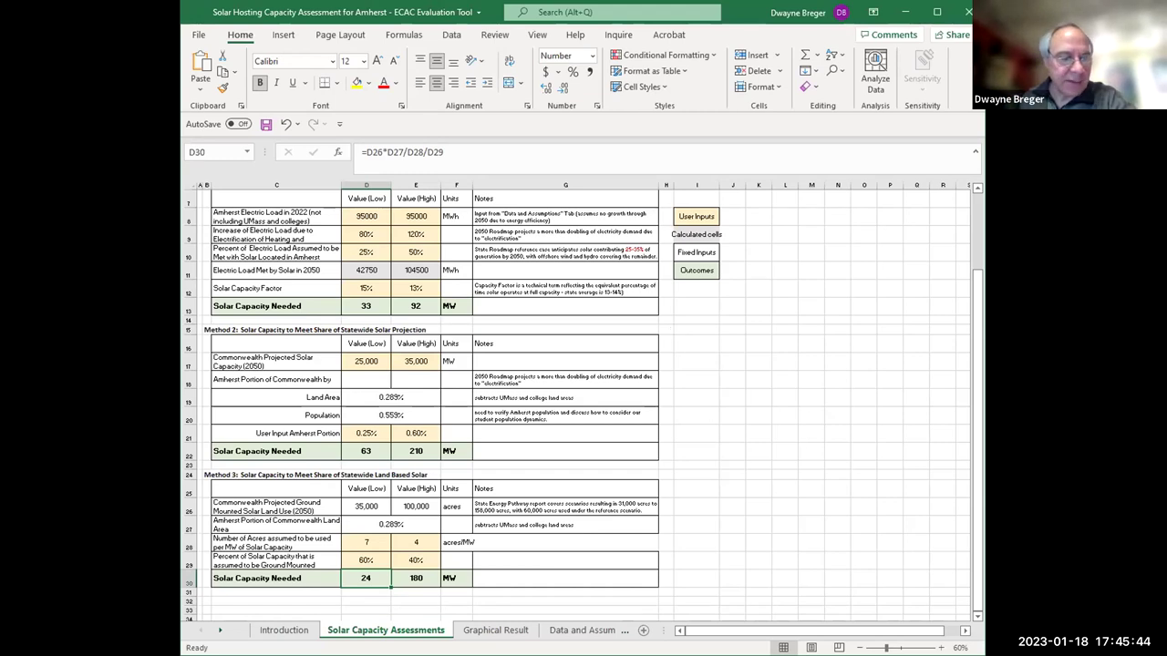
- Show the Installed Solar Capacity in Amherst chart and its accompanying text on the Introduction sheet
{"action": "left_click", "coordinate": [284, 630]}
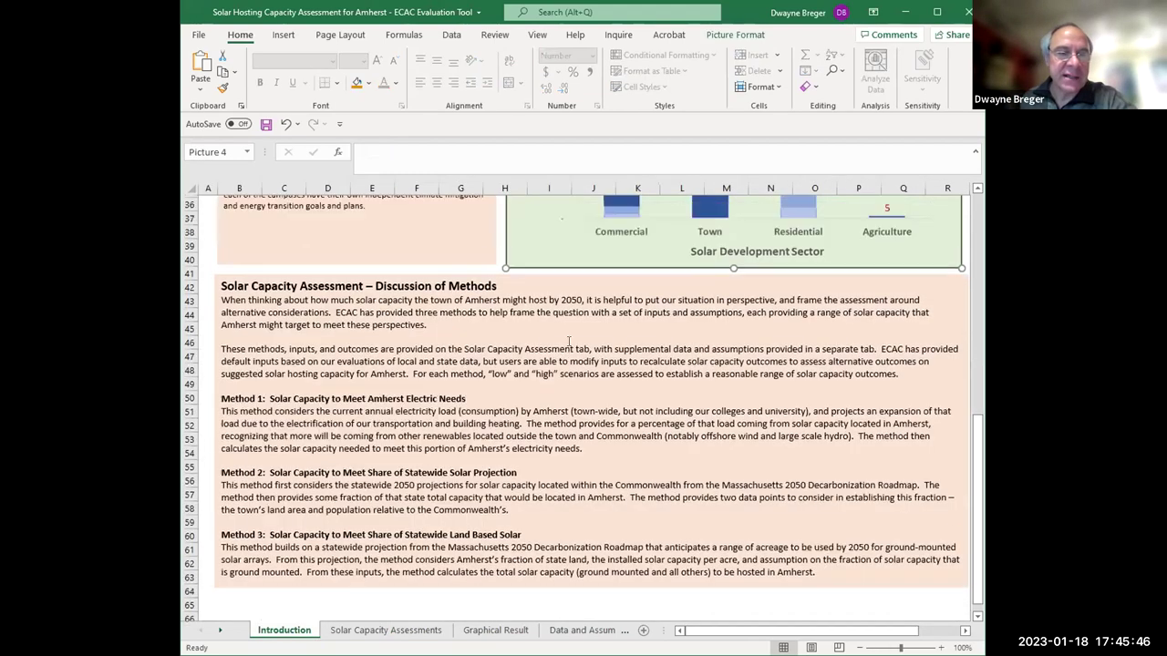
{"action": "scroll", "coordinate": [568, 340], "scroll_direction": "up", "scroll_amount": 3}
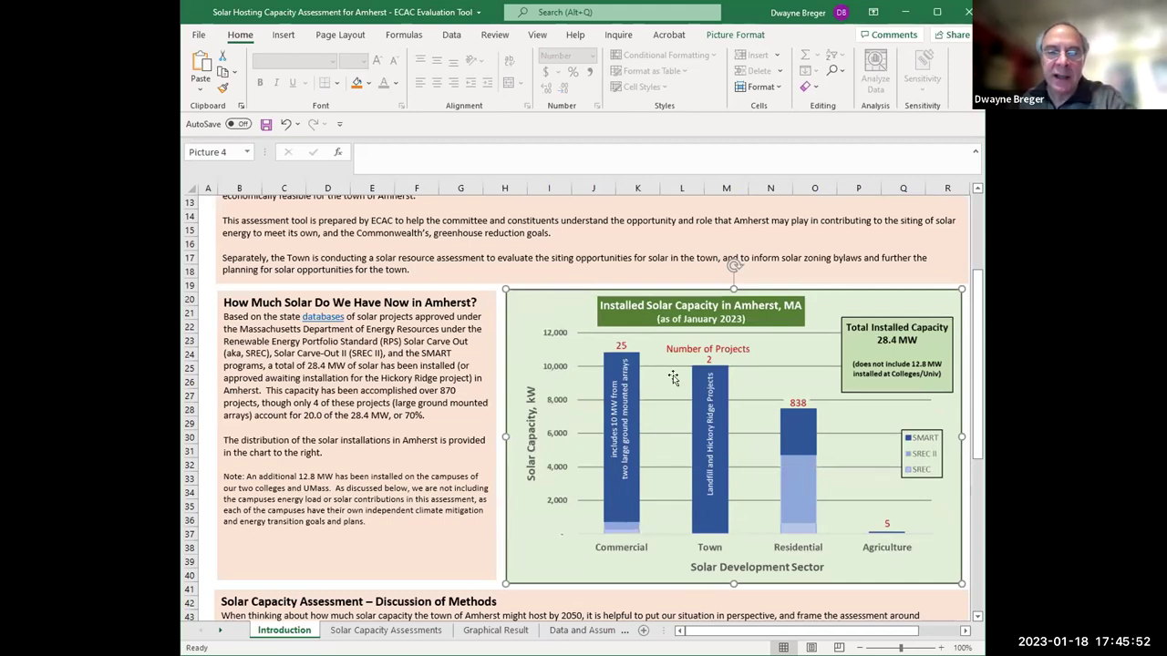
- Check the Land Area and Population percentages for Amherst's portion in Method 2 of the Solar Capacity Assessments sheet
{"action": "left_click", "coordinate": [385, 630]}
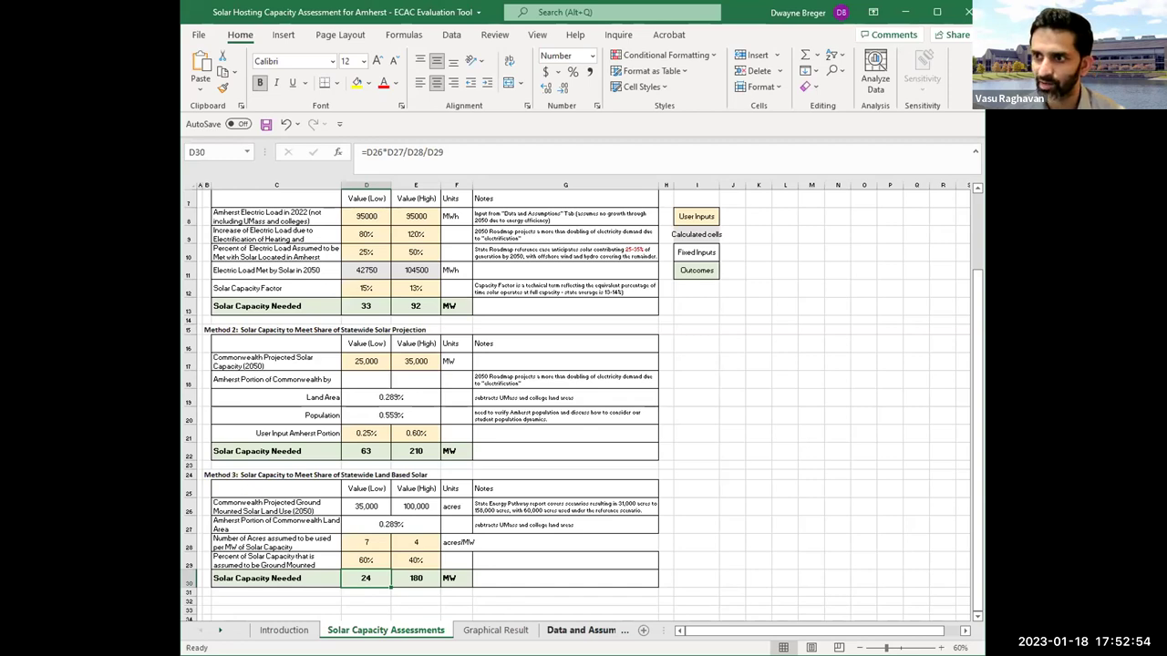
{"action": "left_click", "coordinate": [408, 398]}
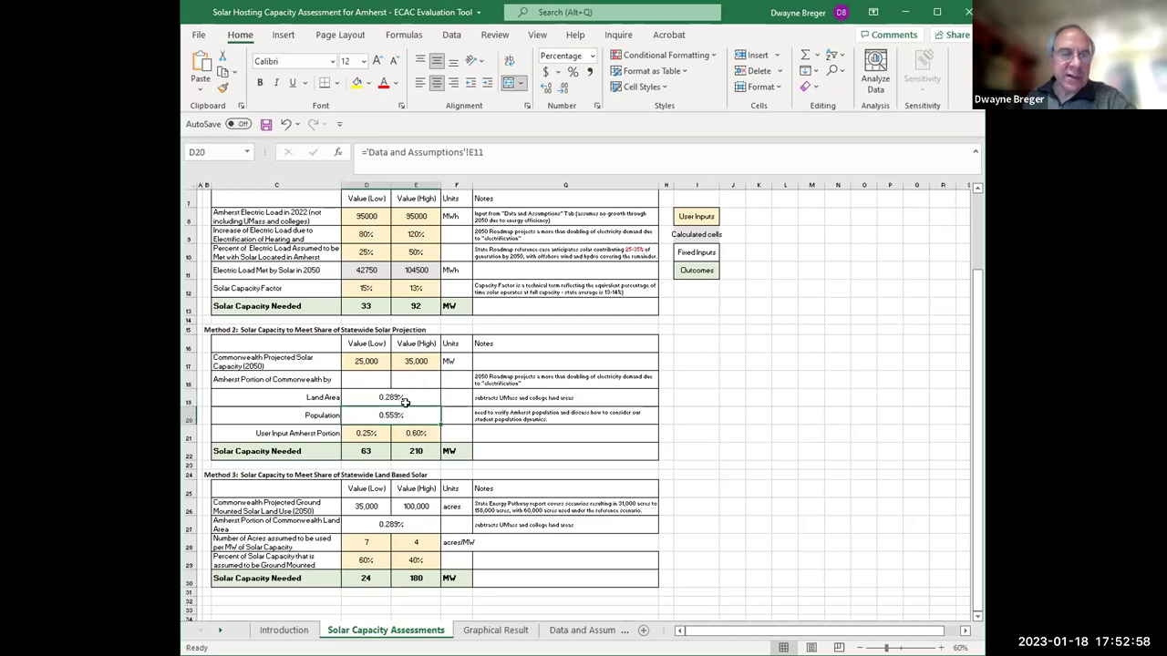
{"action": "left_click", "coordinate": [404, 415]}
- Examine the Amherst population and land area inputs and their resulting percentages on the Data and Assumptions sheet
{"action": "left_click", "coordinate": [581, 630]}
{"action": "scroll", "coordinate": [436, 399], "scroll_direction": "down", "scroll_amount": 2}
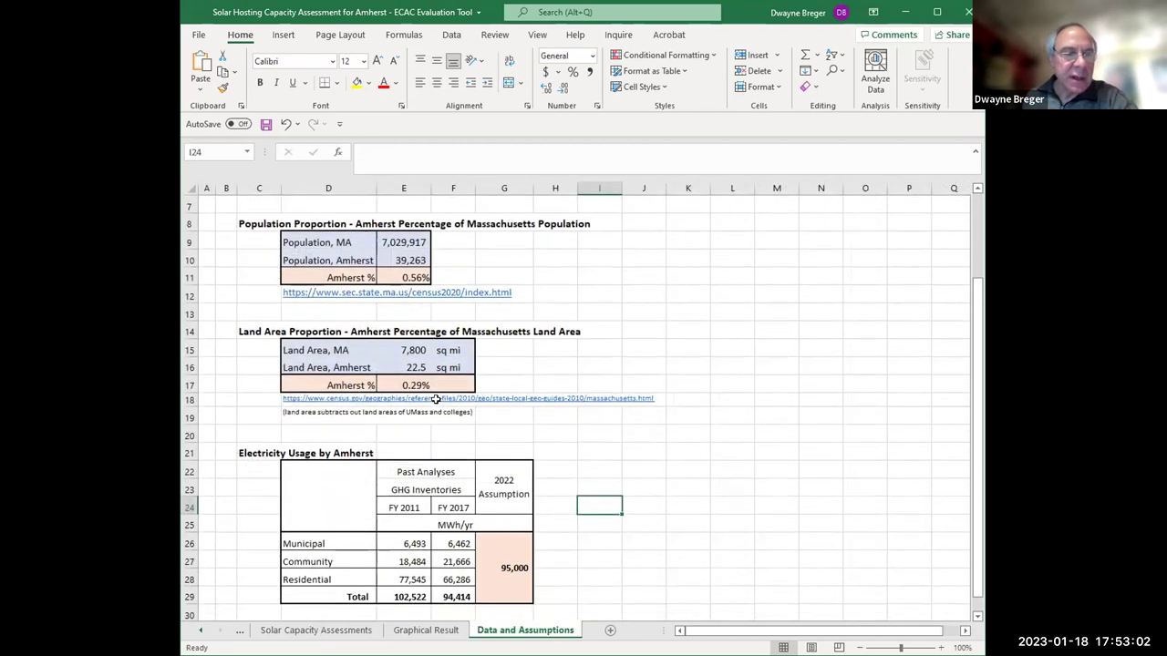
{"action": "left_click", "coordinate": [403, 262]}
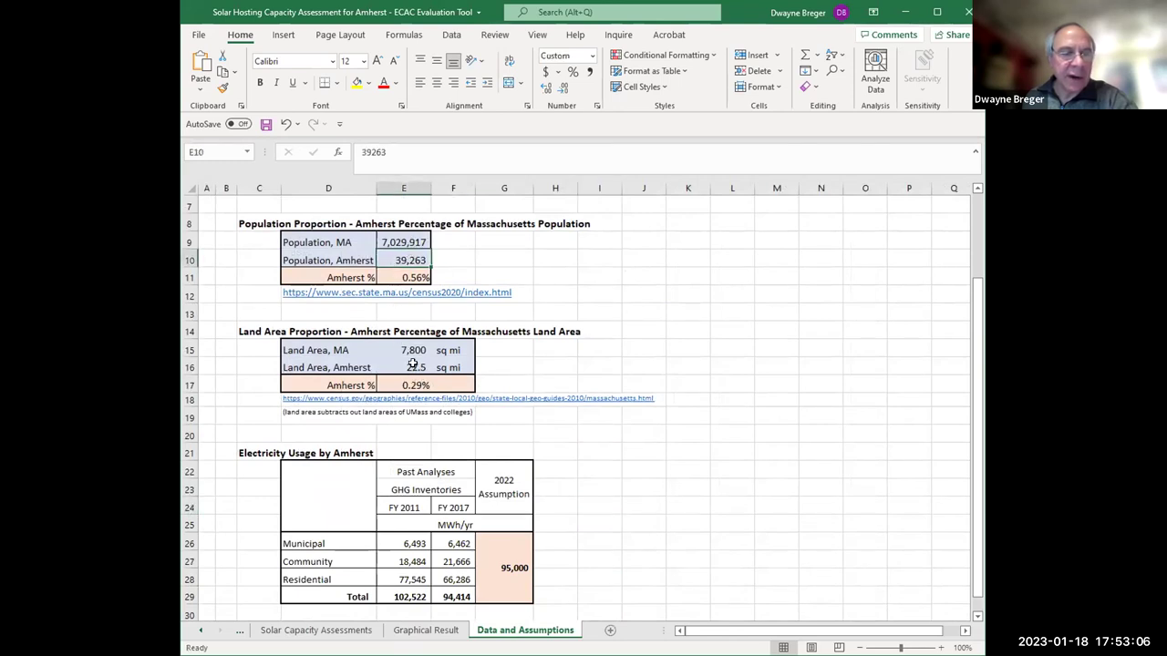
{"action": "left_click_drag", "start_coordinate": [411, 354], "coordinate": [412, 366]}
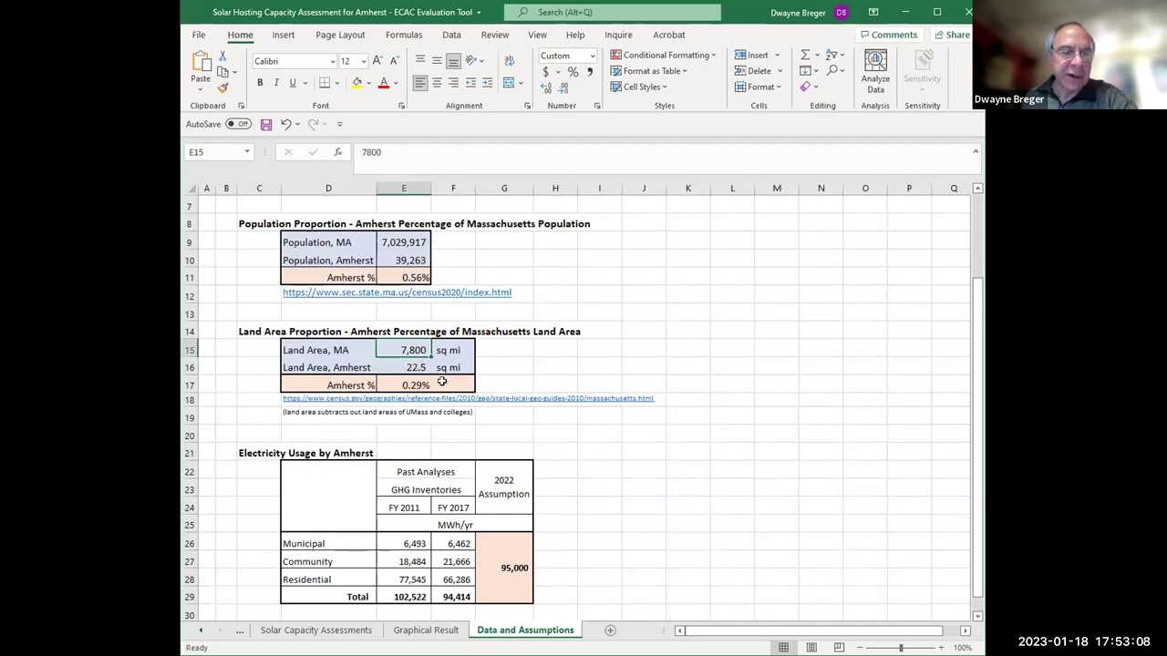
{"action": "left_click", "coordinate": [421, 384]}
{"action": "left_click", "coordinate": [411, 275]}
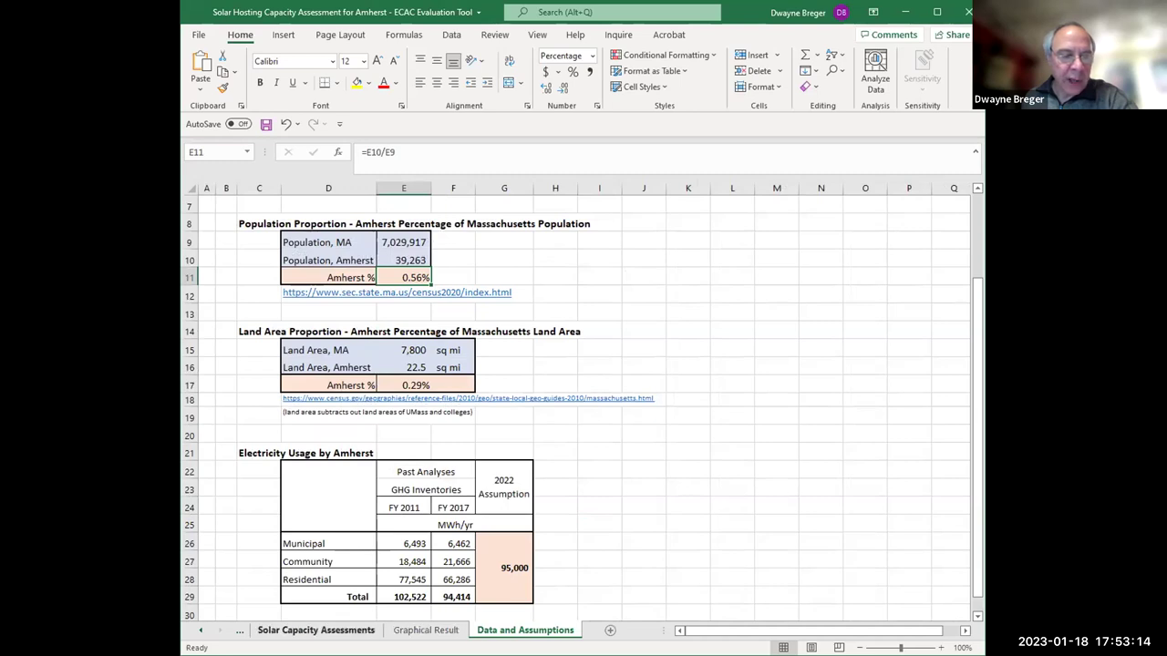
- Trace Method 2's Population percentage to its source cell on the Data and Assumptions sheet and select the Amherst population value
{"action": "left_click", "coordinate": [315, 630]}
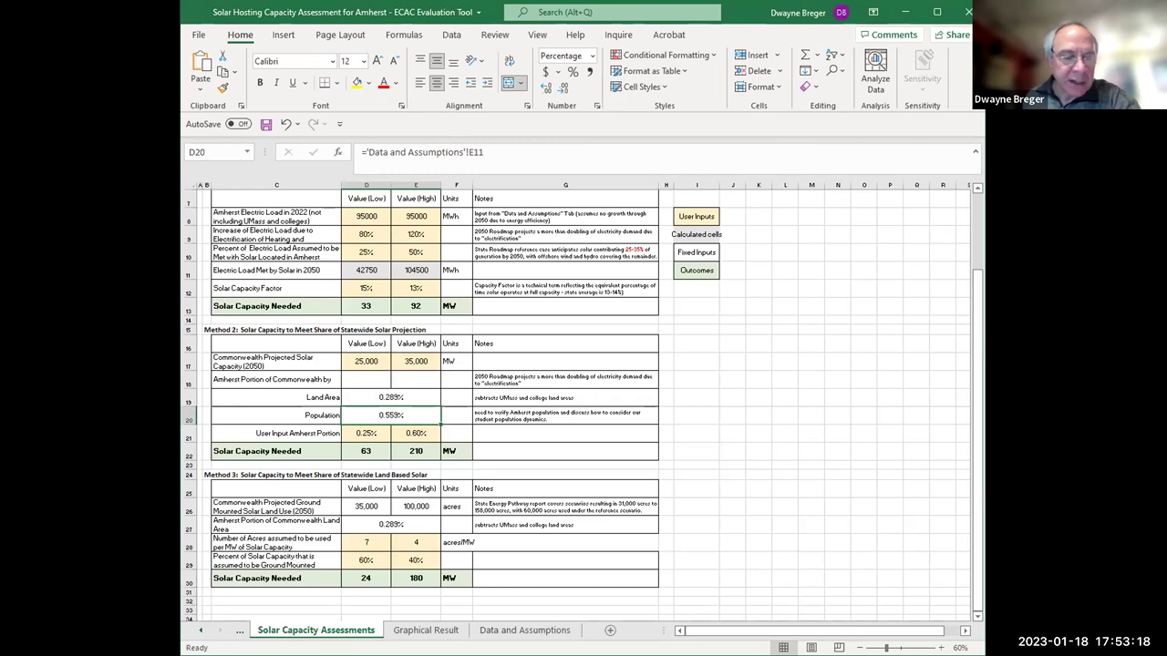
{"action": "double_click", "coordinate": [427, 416]}
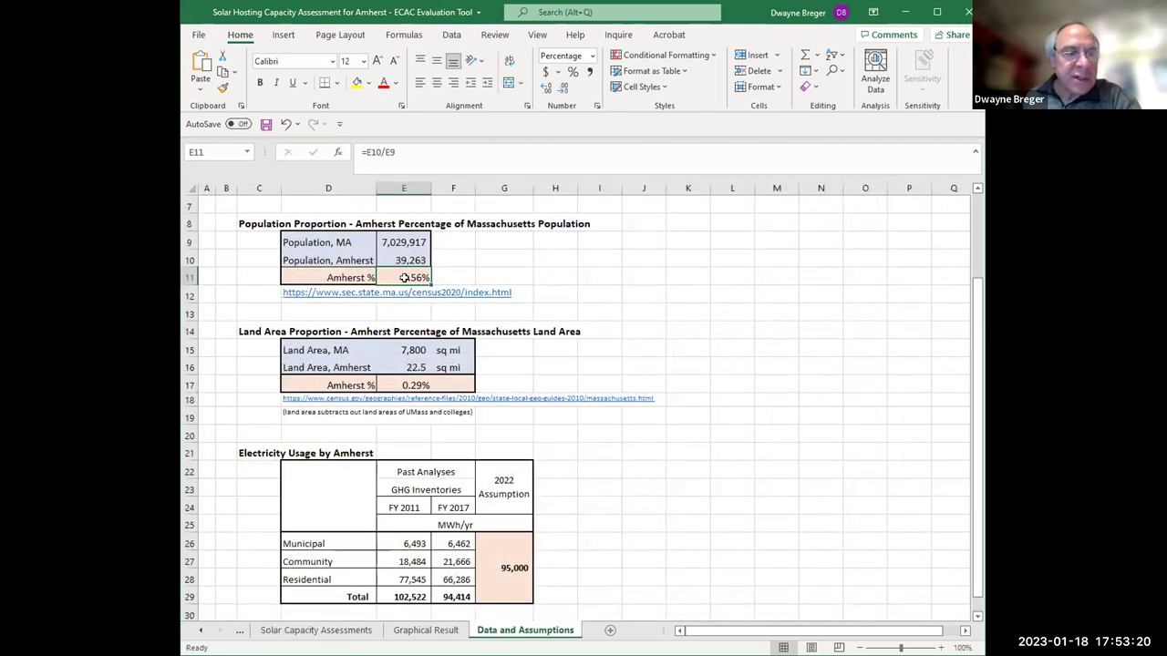
{"action": "left_click", "coordinate": [403, 261]}
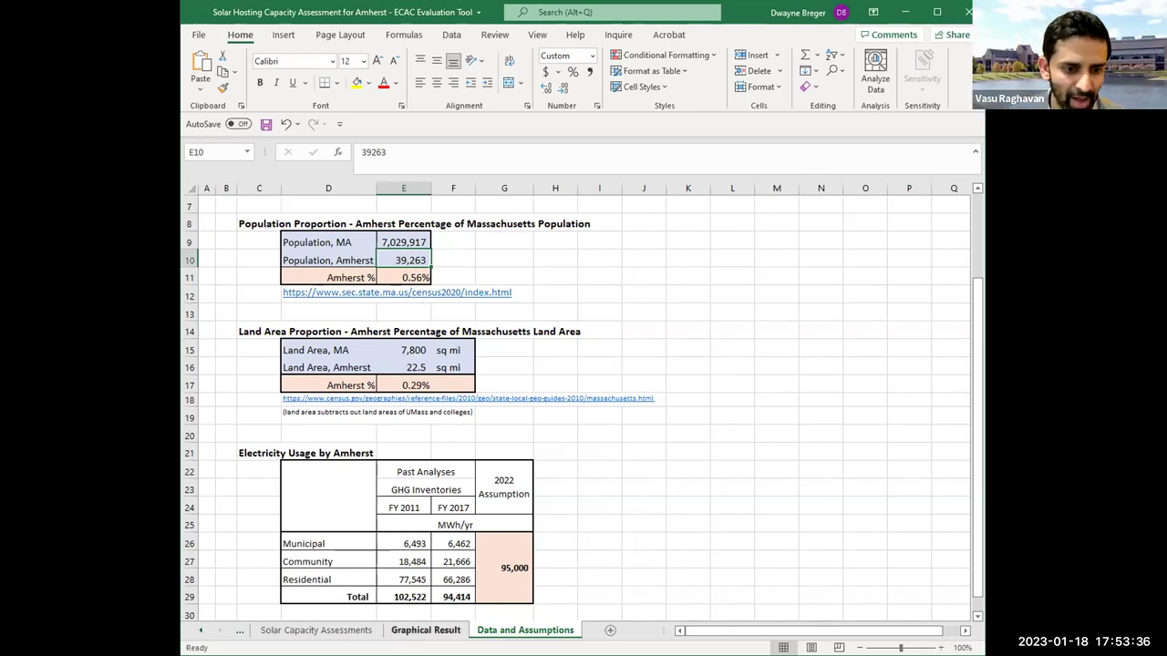
- Return to the Solar Capacity Assessments sheet and check the source references of Method 2's Land Area and Population percentages
{"action": "left_click", "coordinate": [426, 630]}
{"action": "left_click", "coordinate": [317, 630]}
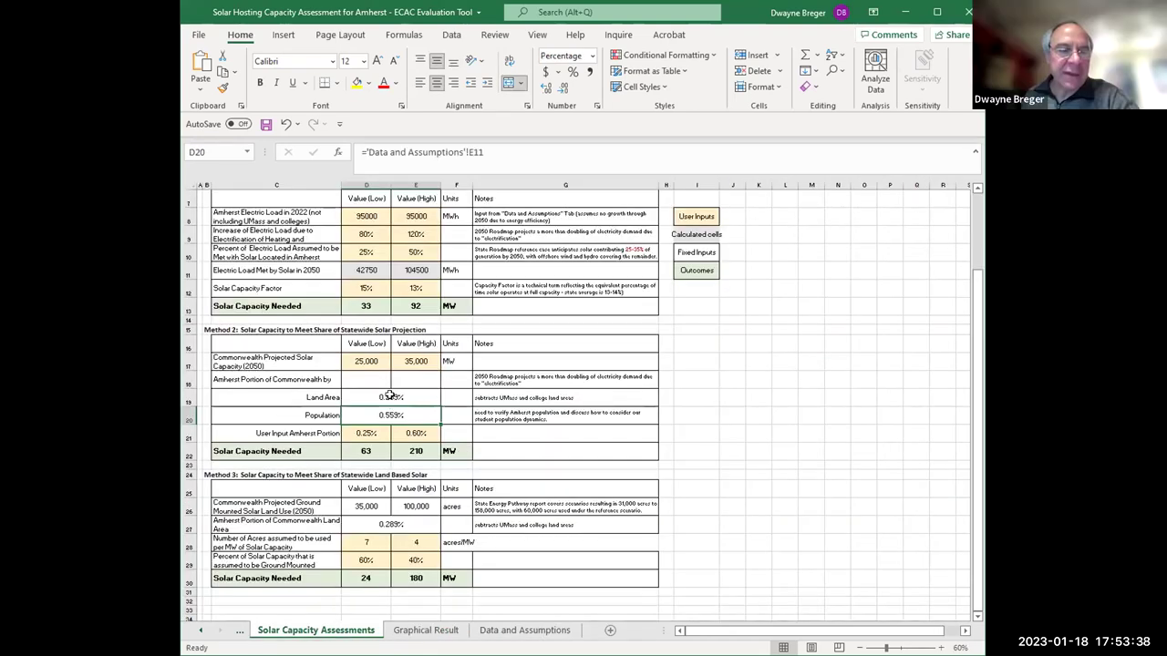
{"action": "left_click", "coordinate": [392, 397]}
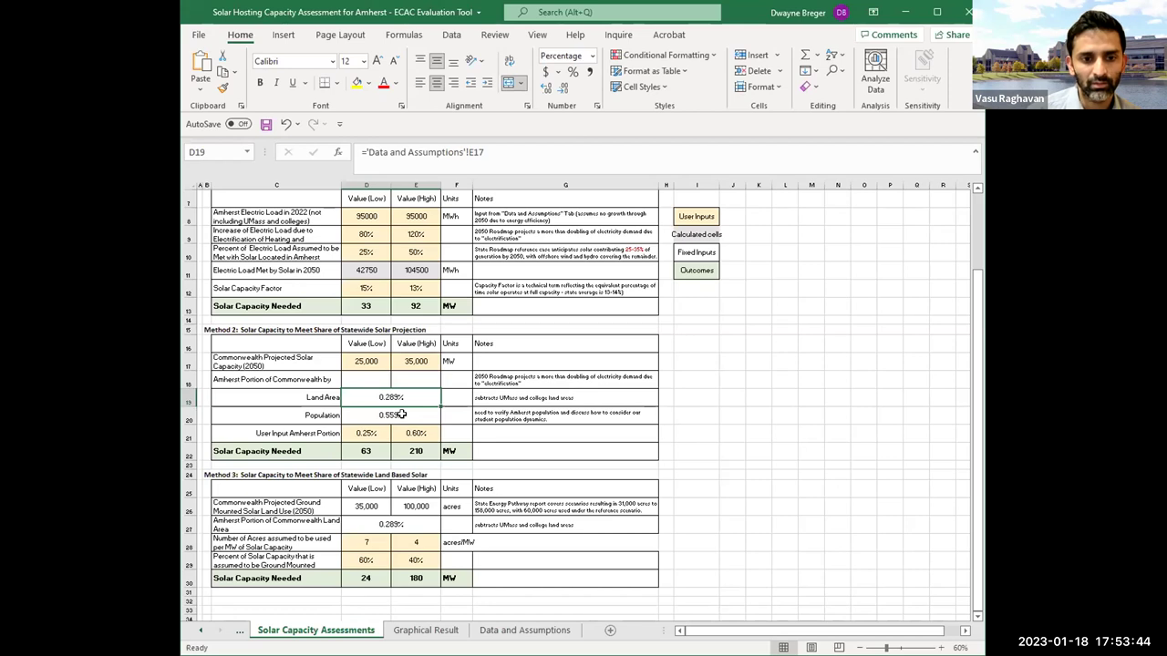
{"action": "left_click", "coordinate": [401, 415]}
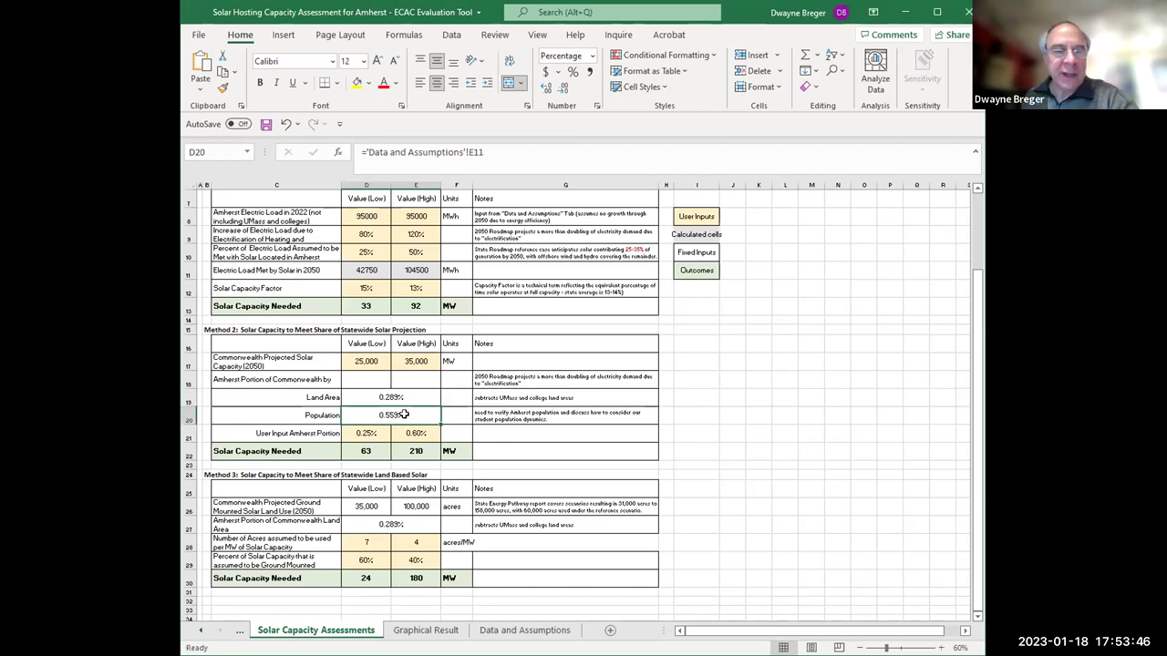
- Check Method 2's low and high User Input Amherst Portion values and the formula for its low Solar Capacity Needed
{"action": "left_click", "coordinate": [373, 433]}
{"action": "key", "text": "Right"}
{"action": "left_click", "coordinate": [375, 436]}
{"action": "key", "text": "Right"}
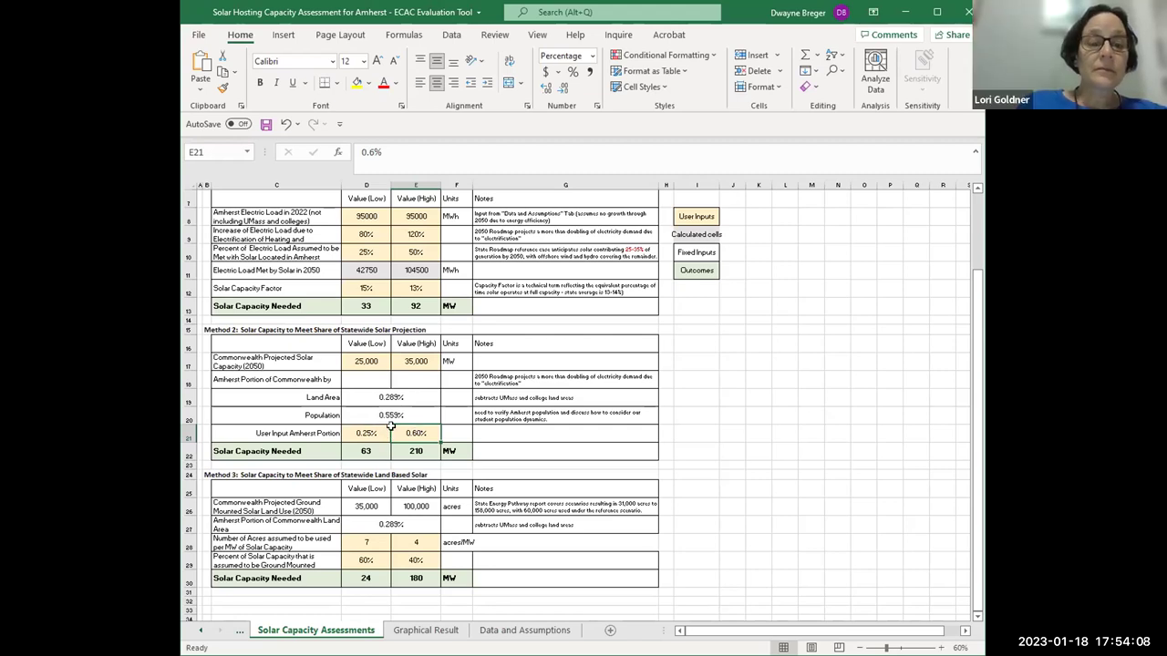
{"action": "double_click", "coordinate": [371, 451]}
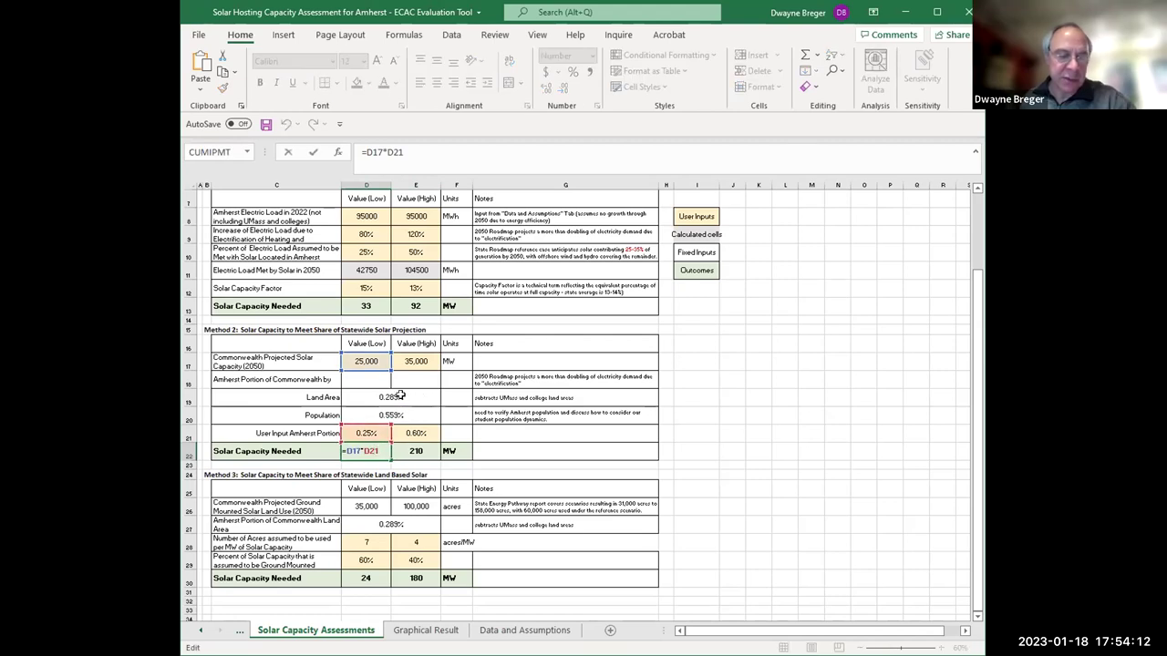
{"action": "key", "text": "Escape"}
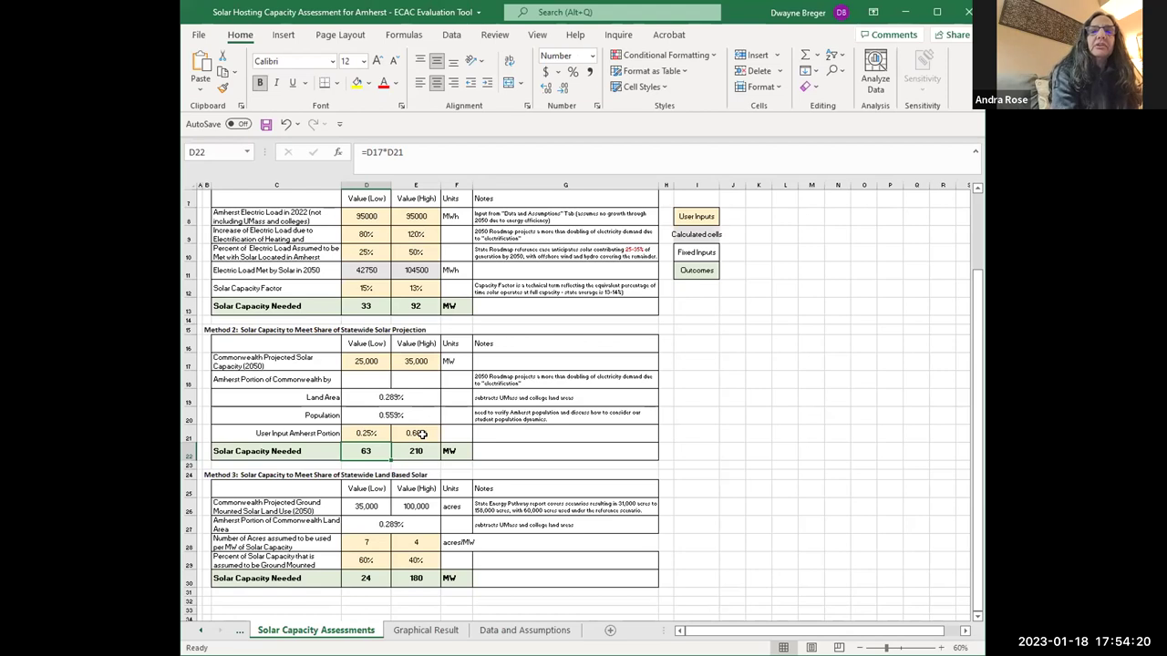
{"action": "left_click", "coordinate": [421, 432]}
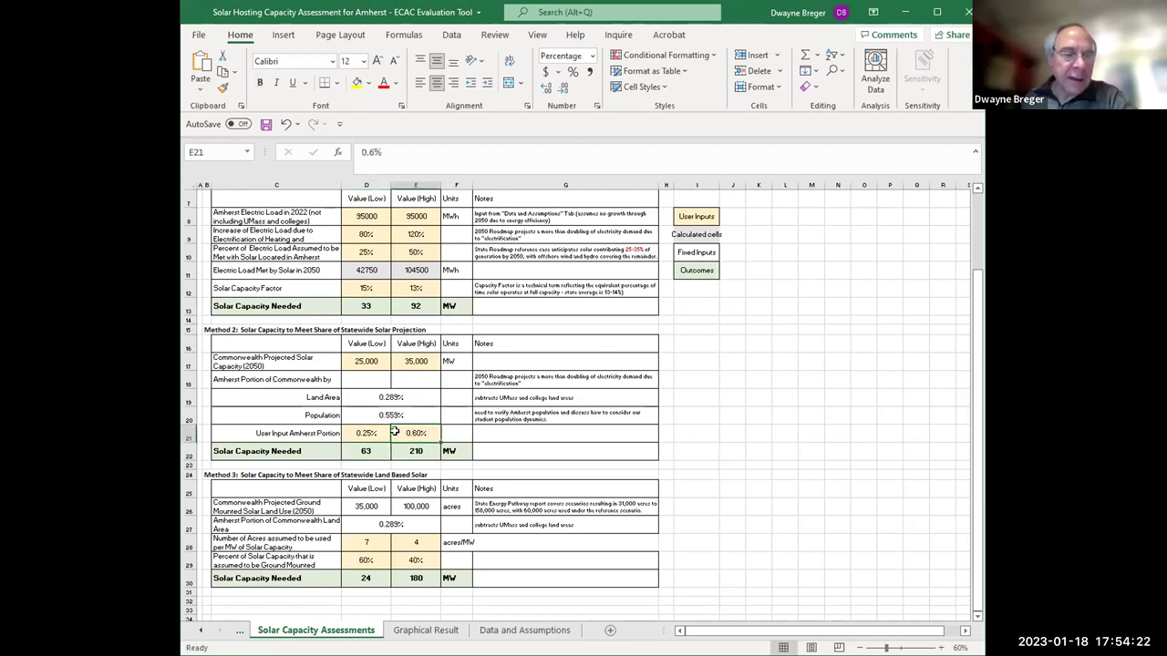
{"action": "left_click", "coordinate": [378, 432]}
{"action": "left_click", "coordinate": [404, 434]}
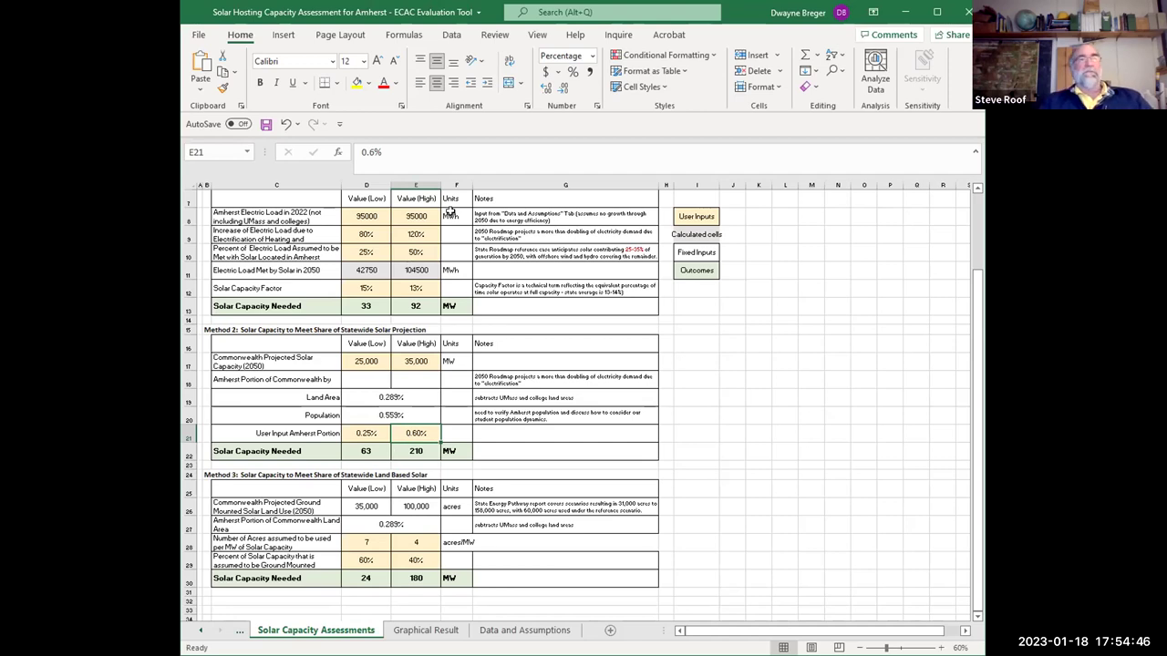
- Check Method 1's high 2022 electric load reference and select Method 3's low and high ground-mounted solar percentages
{"action": "left_click", "coordinate": [427, 215]}
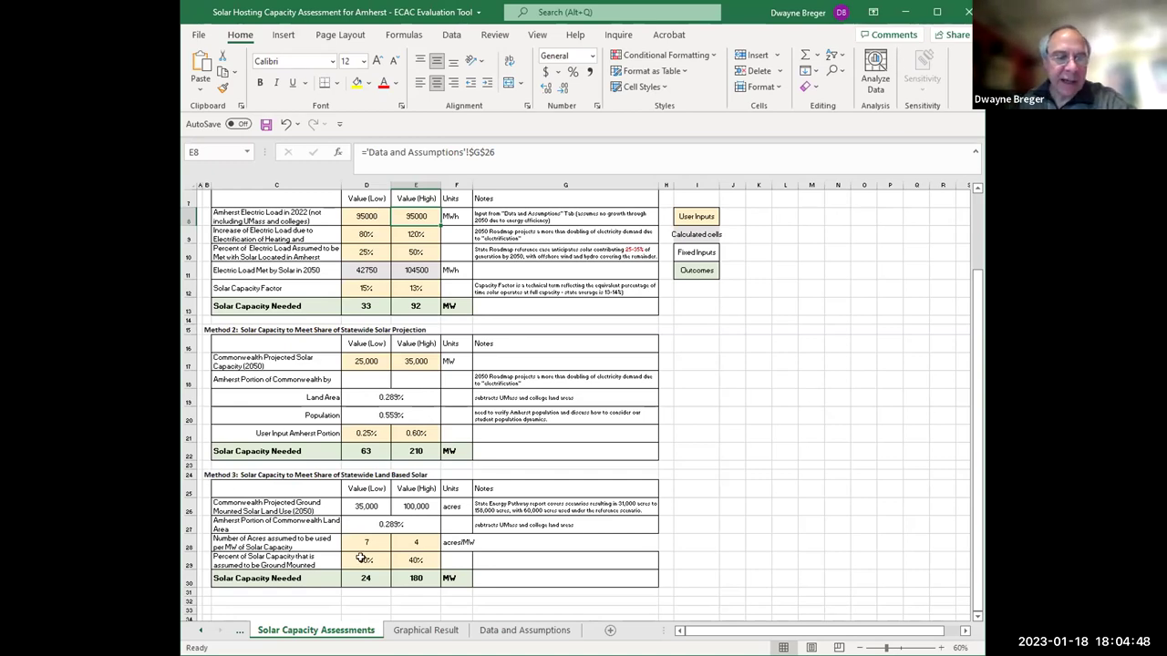
{"action": "left_click_drag", "start_coordinate": [365, 560], "coordinate": [420, 559]}
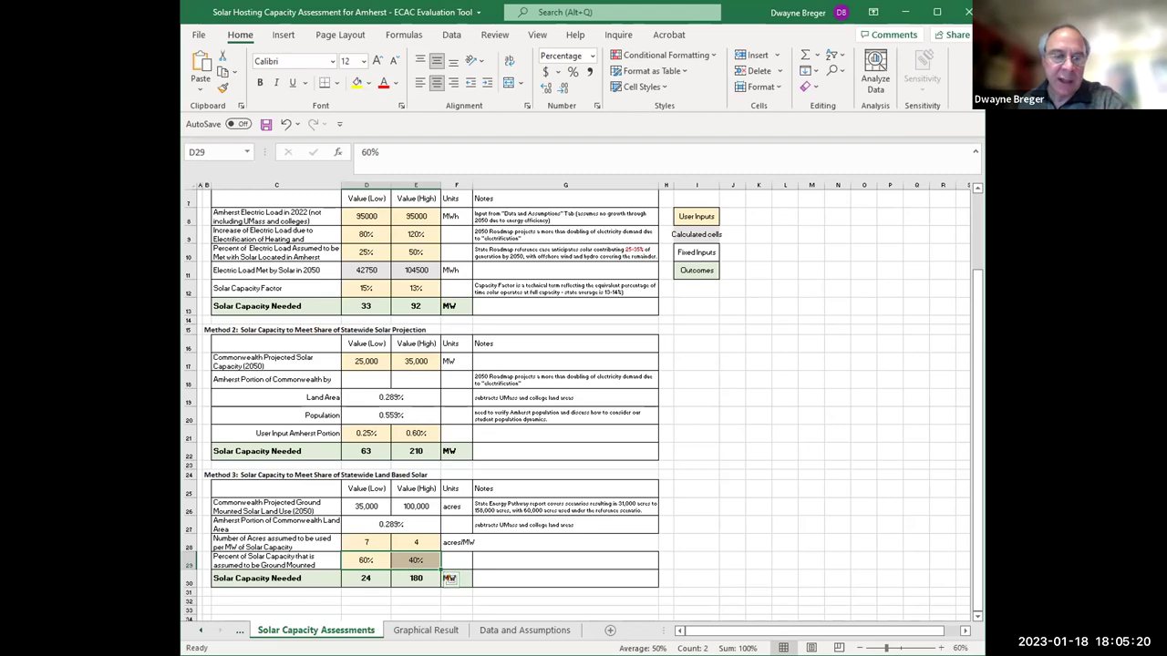
- Show the Solar Capacity Hosting Assessment chart comparing the three methods on the Graphical Result sheet
{"action": "left_click", "coordinate": [512, 631]}
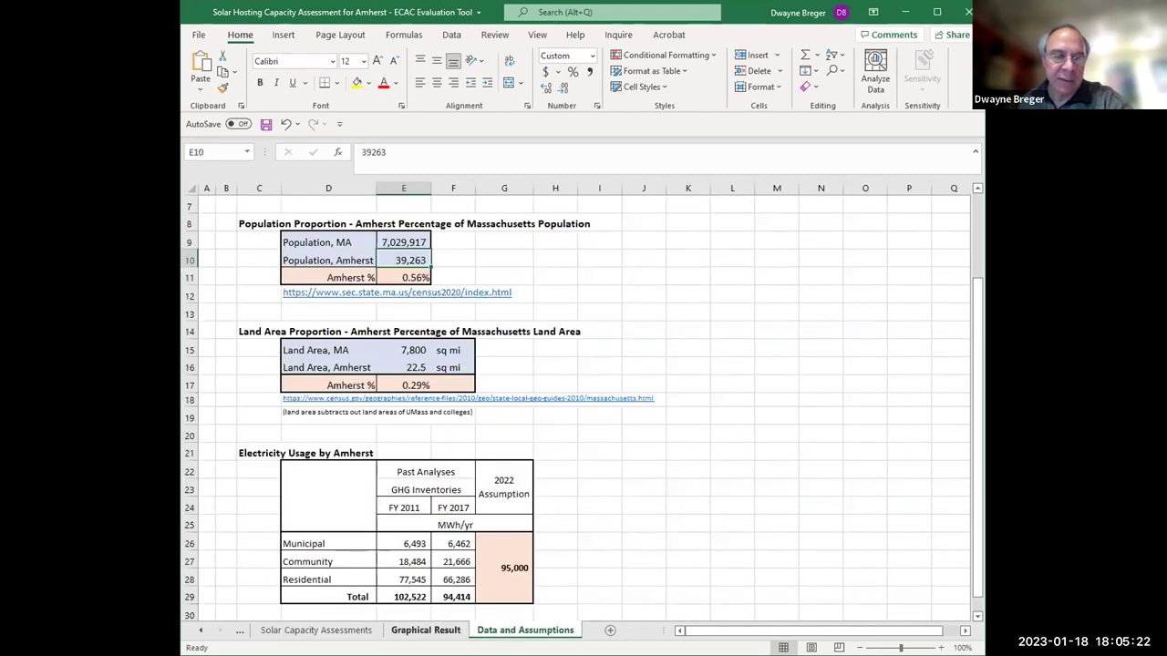
{"action": "left_click", "coordinate": [426, 631]}
{"action": "mouse_move", "coordinate": [401, 463]}
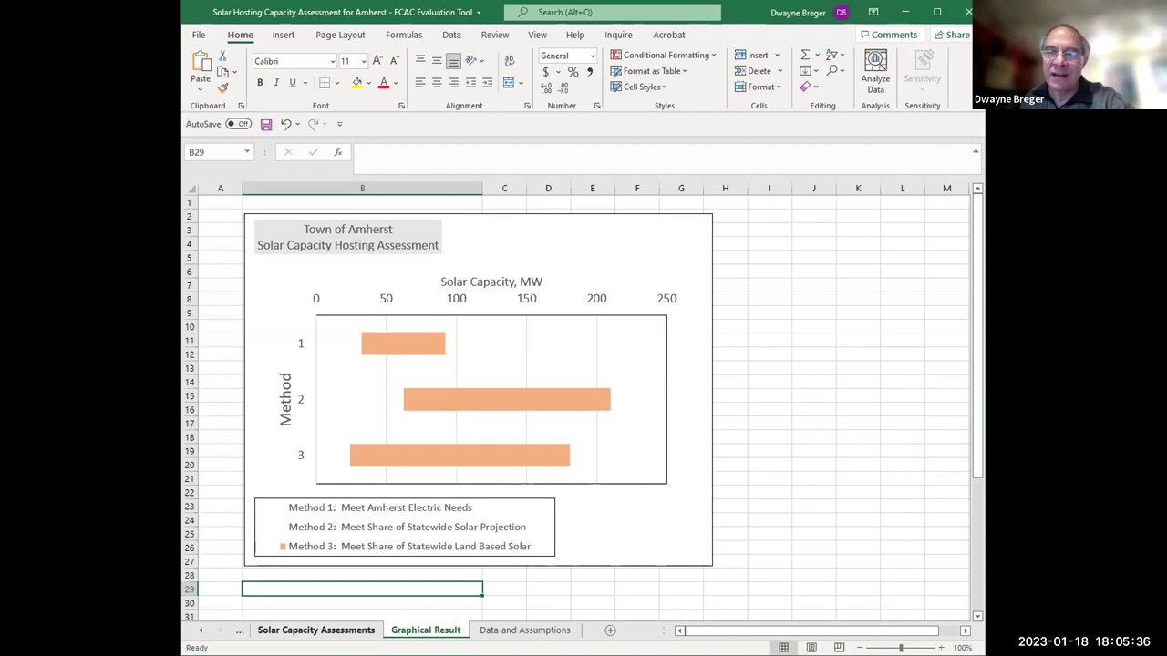
- Add the red note "change to energy useage percentage" in cell I20 beside Method 2's Population row on the Solar Capacity Assessments sheet
{"action": "left_click", "coordinate": [315, 630]}
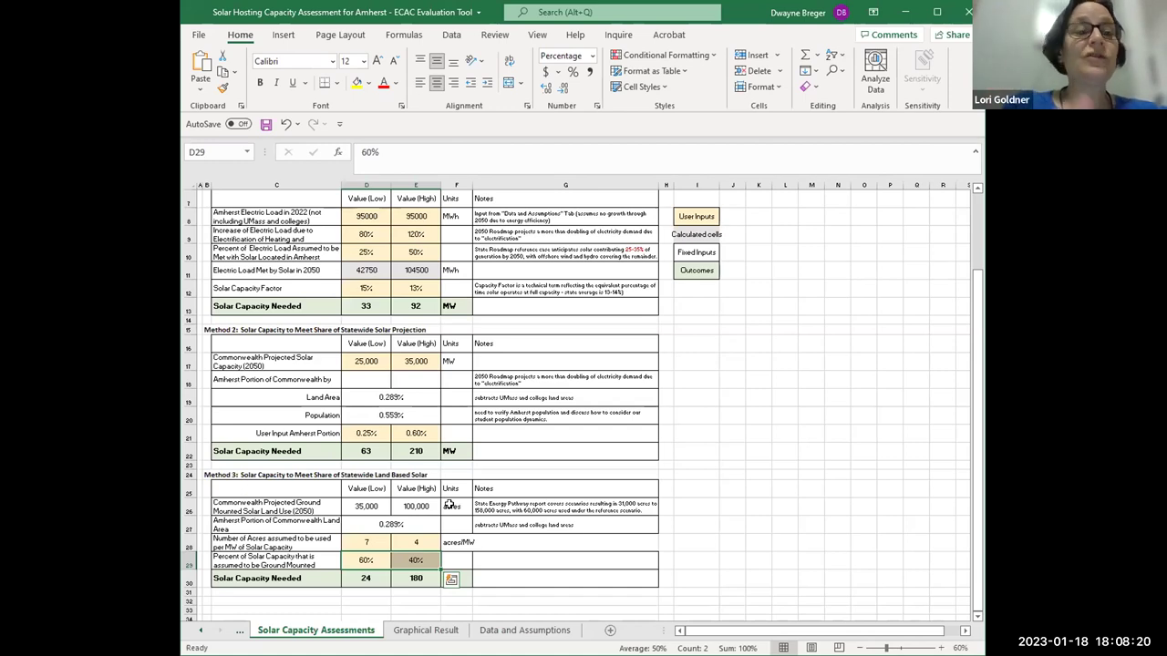
{"action": "key", "text": "Escape"}
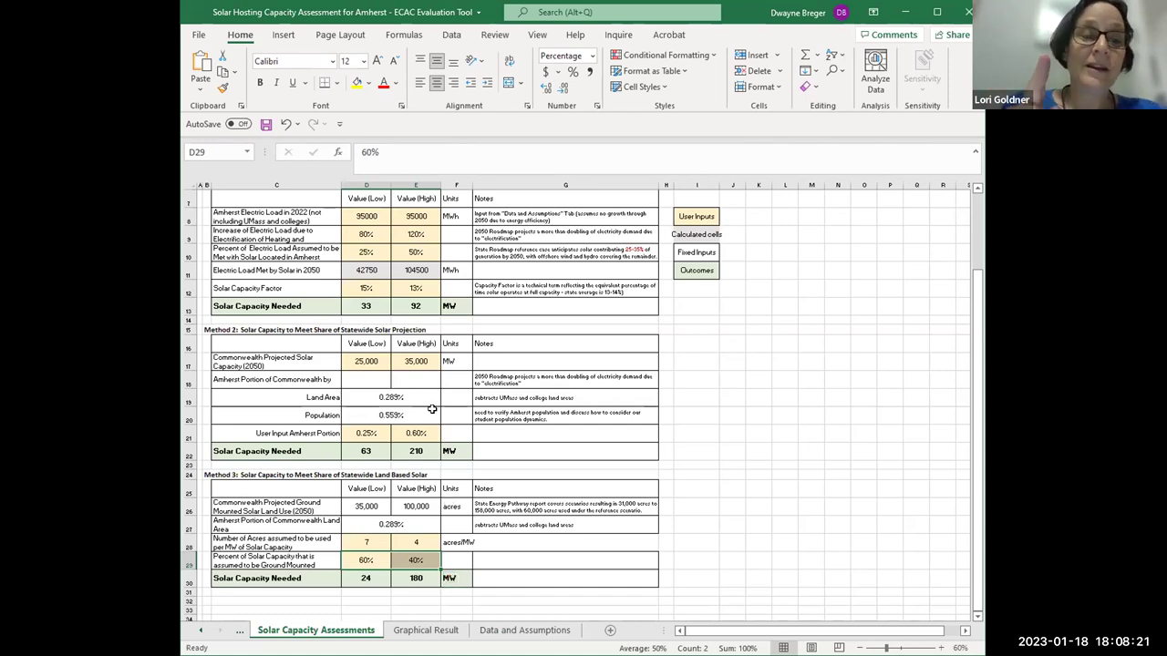
{"action": "left_click", "coordinate": [680, 411]}
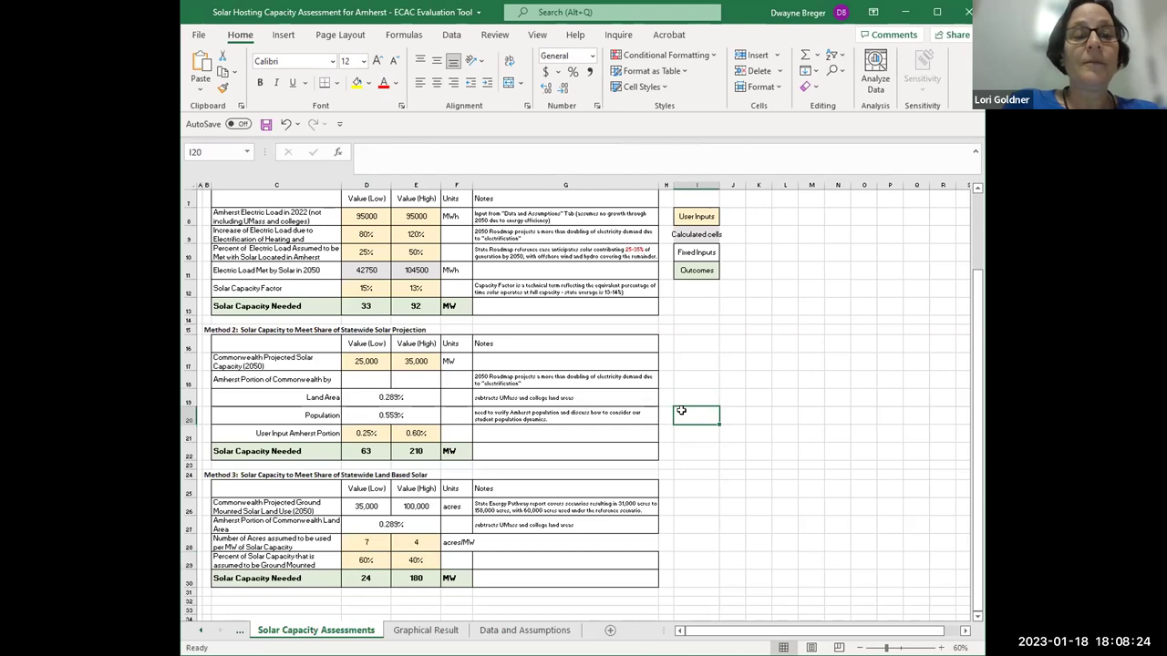
{"action": "type", "text": "chan"}
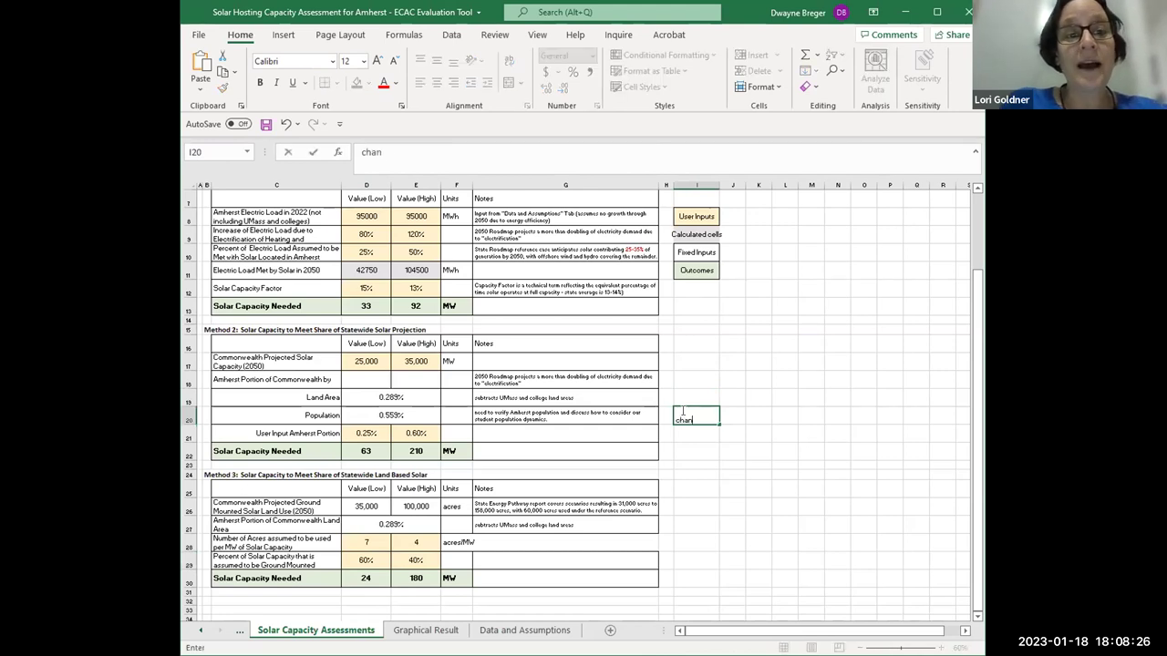
{"action": "type", "text": "ge to energy use"}
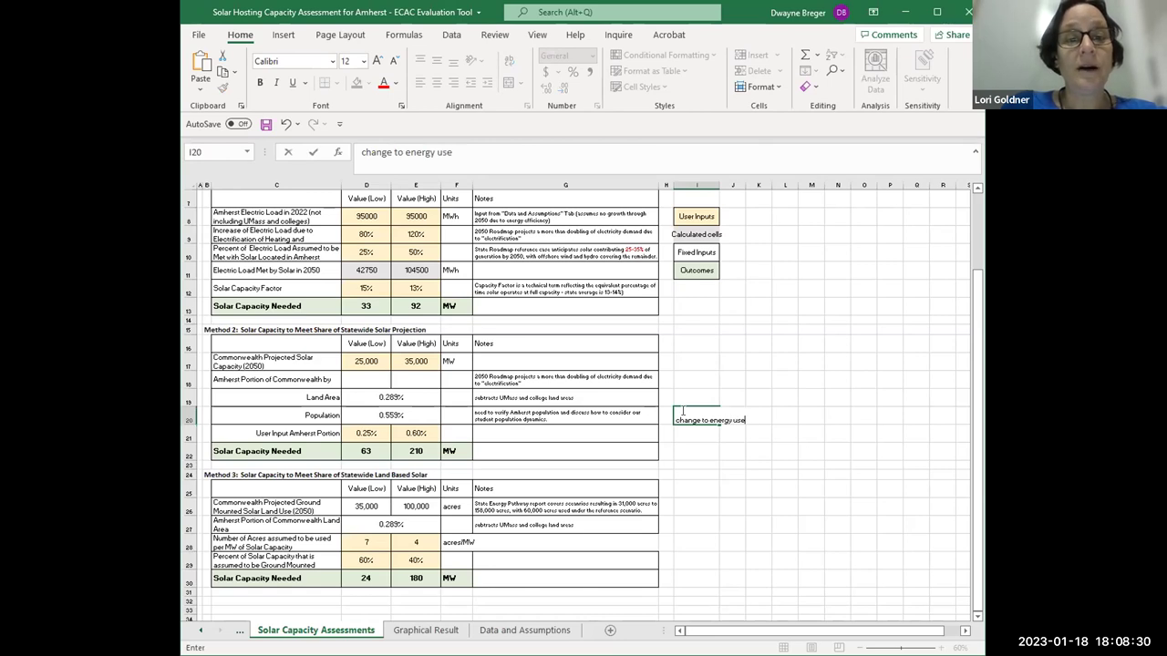
{"action": "type", "text": "eage per"}
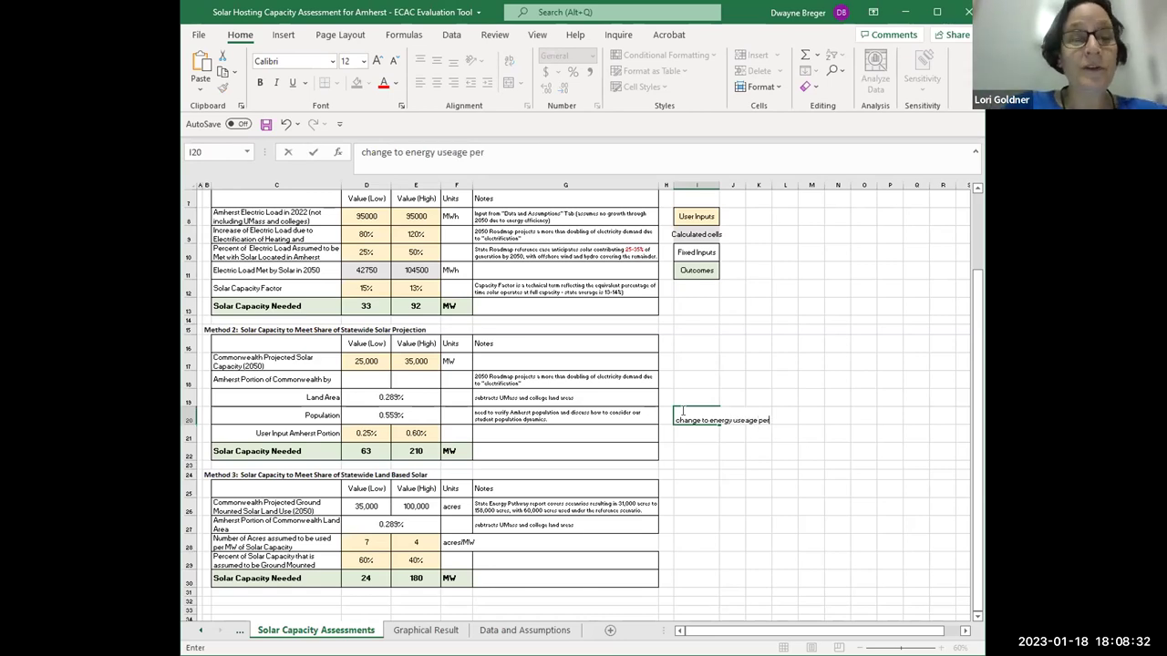
{"action": "type", "text": "centage"}
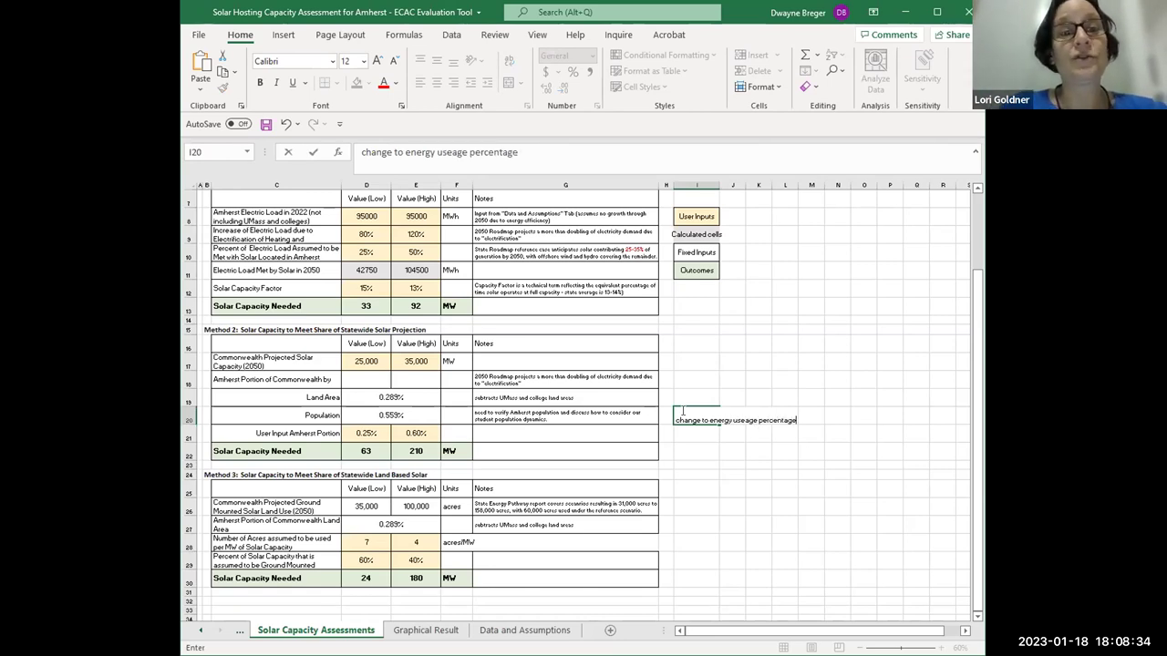
{"action": "double_click", "coordinate": [683, 414]}
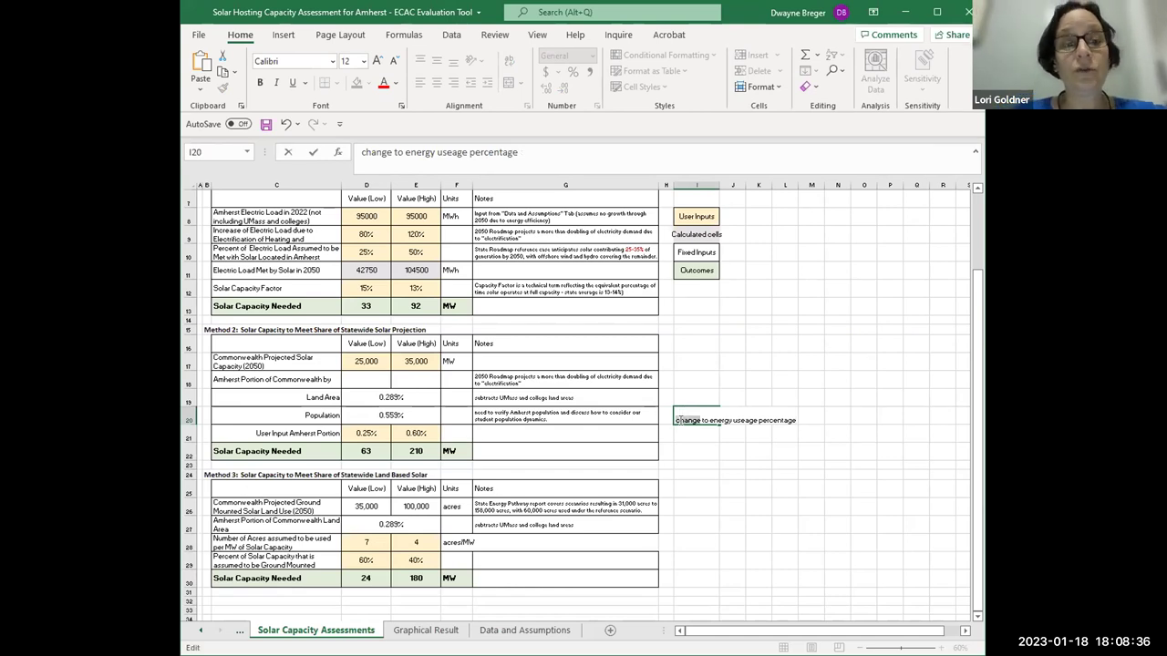
{"action": "left_click", "coordinate": [668, 464]}
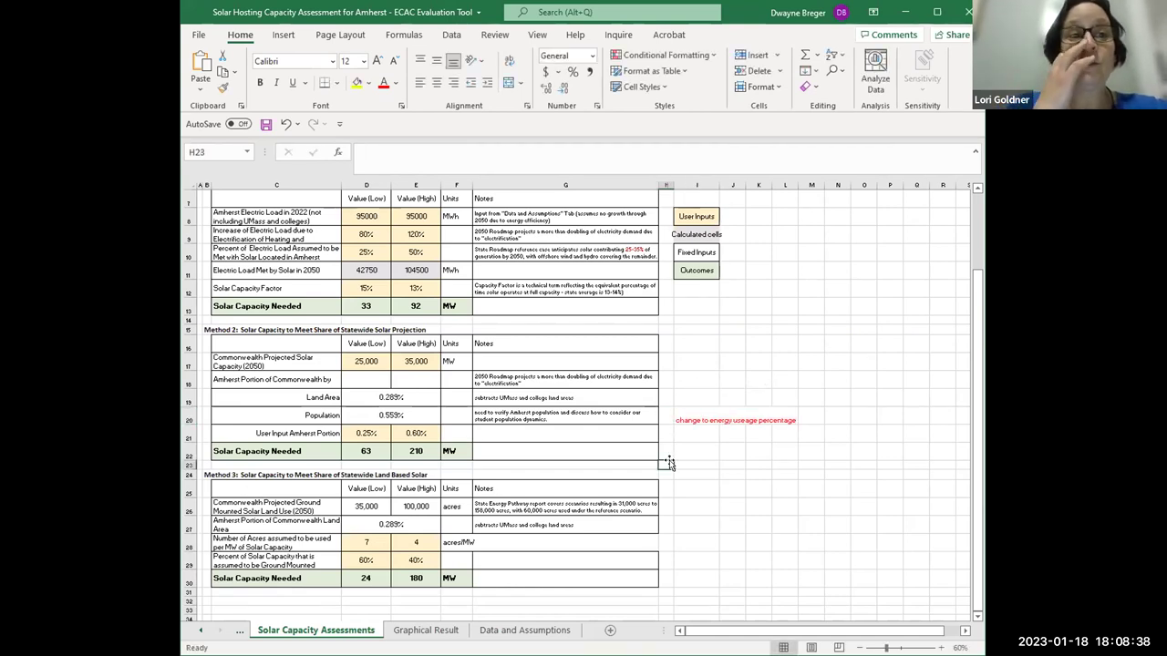